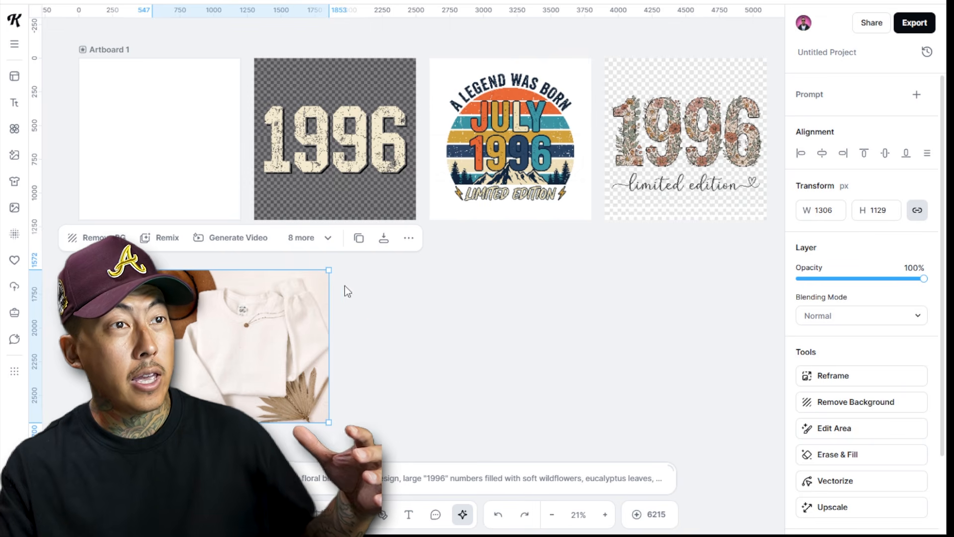
- Examine the retro July 1996 and floral 1996 limited edition shirt designs up close on the canvas
click(348, 291)
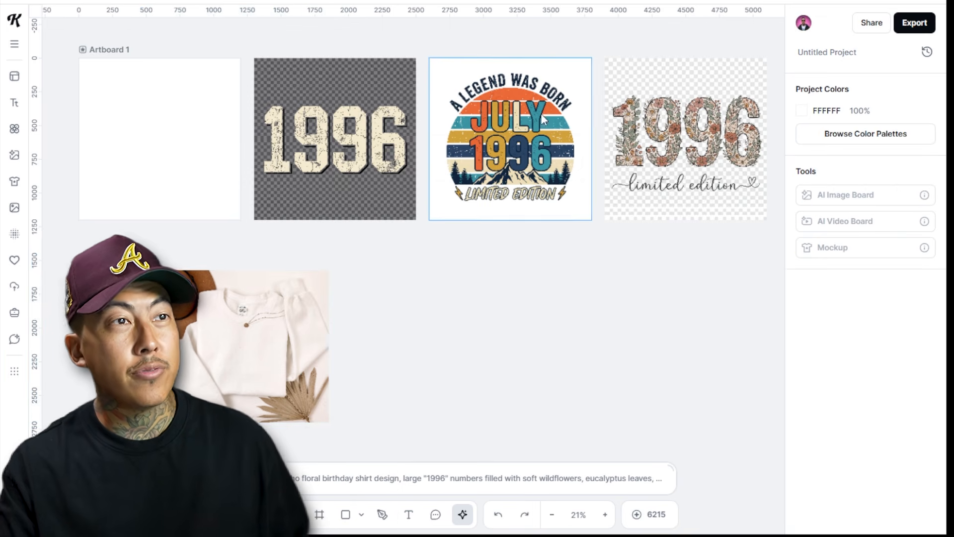
scroll(472, 186, up, 2)
scroll(472, 186, right, 2)
scroll(472, 186, up, 3)
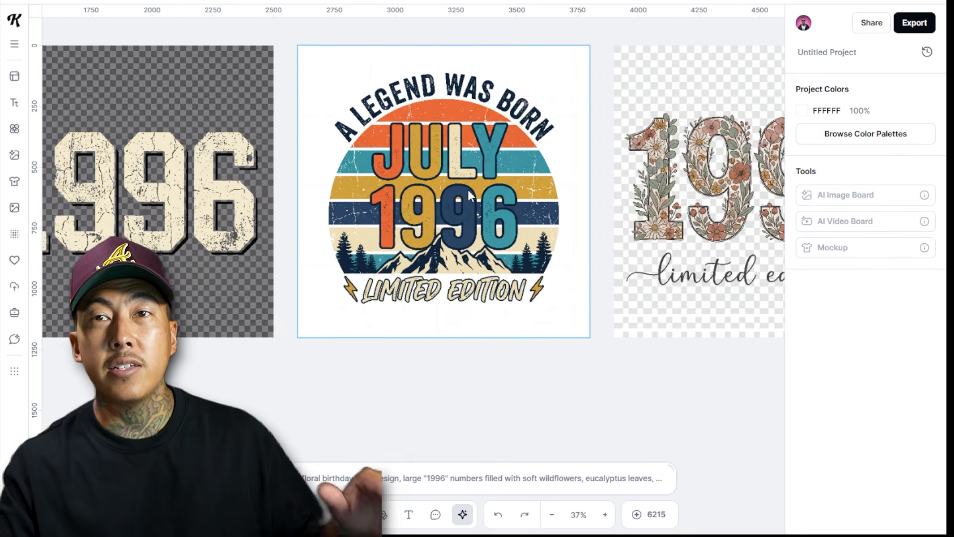
drag(708, 174, 394, 187)
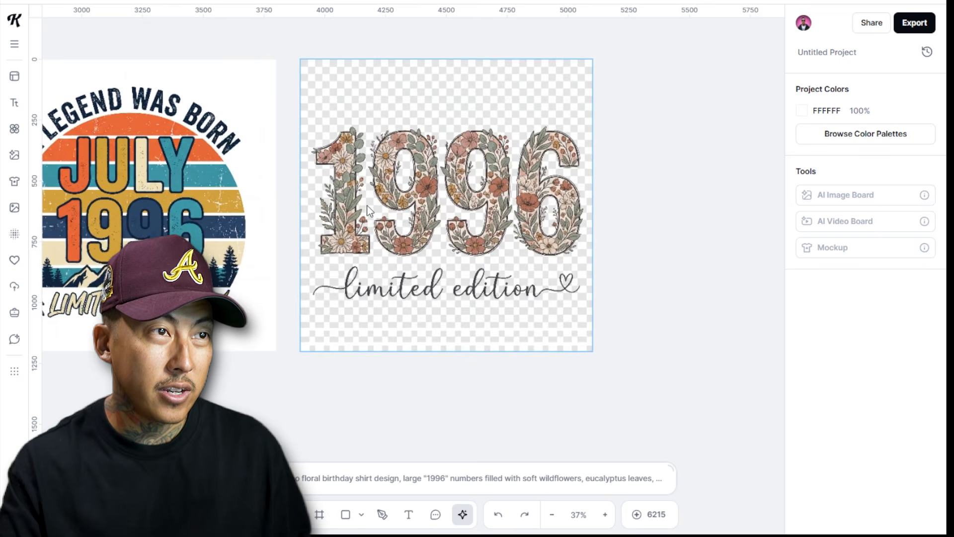
scroll(443, 228, up, 3)
scroll(436, 227, down, 4)
drag(296, 239, 512, 227)
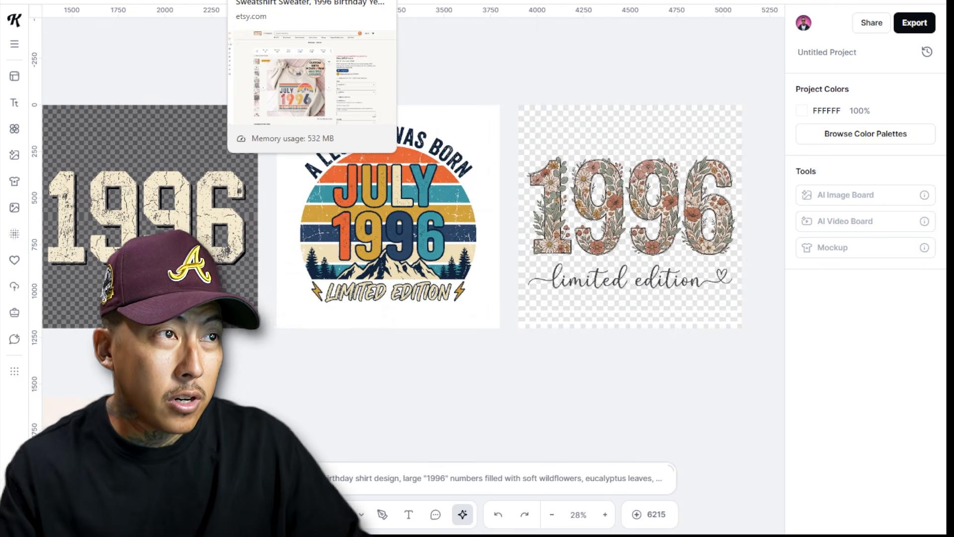
- Switch to the Etsy listing for the July 1996 sweatshirt and fill in its personalization with a birth month and year
click(264, 1)
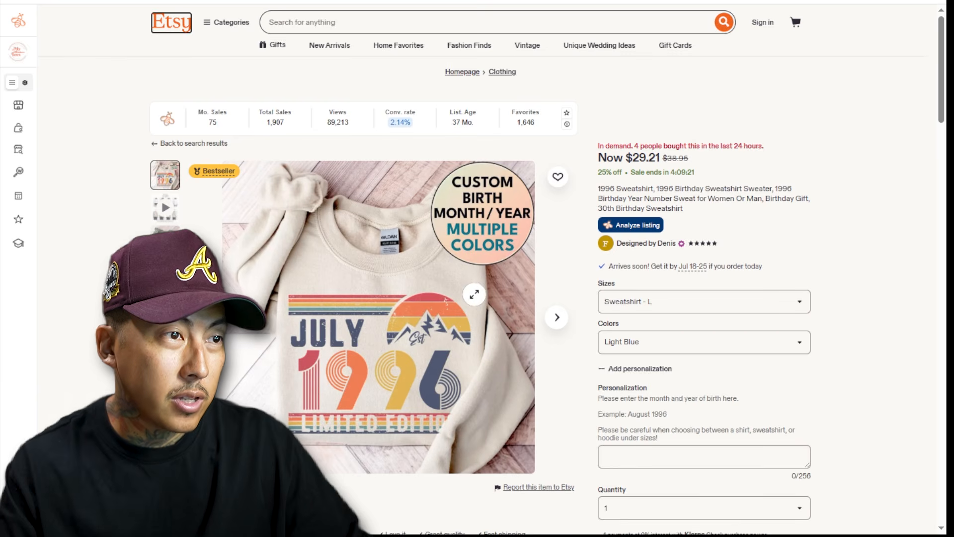
scroll(474, 294, down, 1)
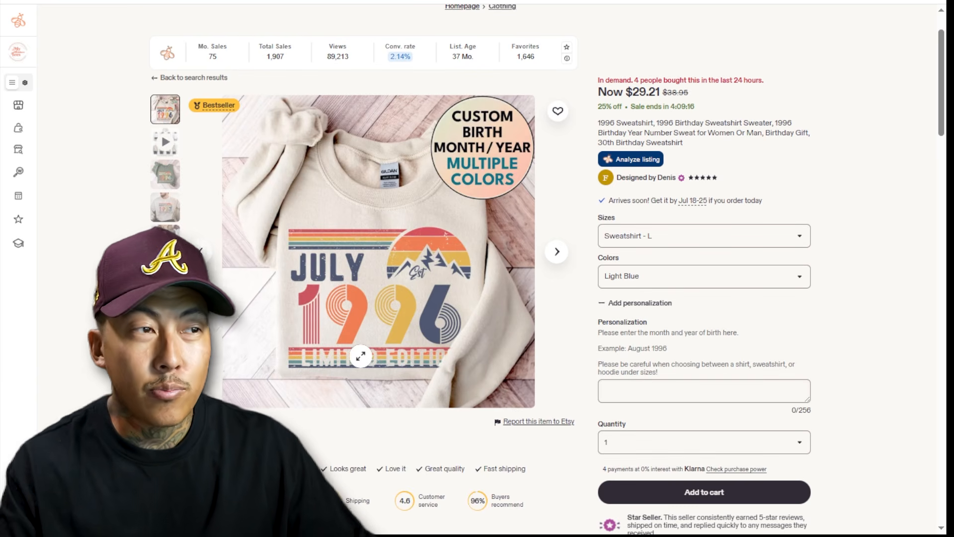
click(688, 397)
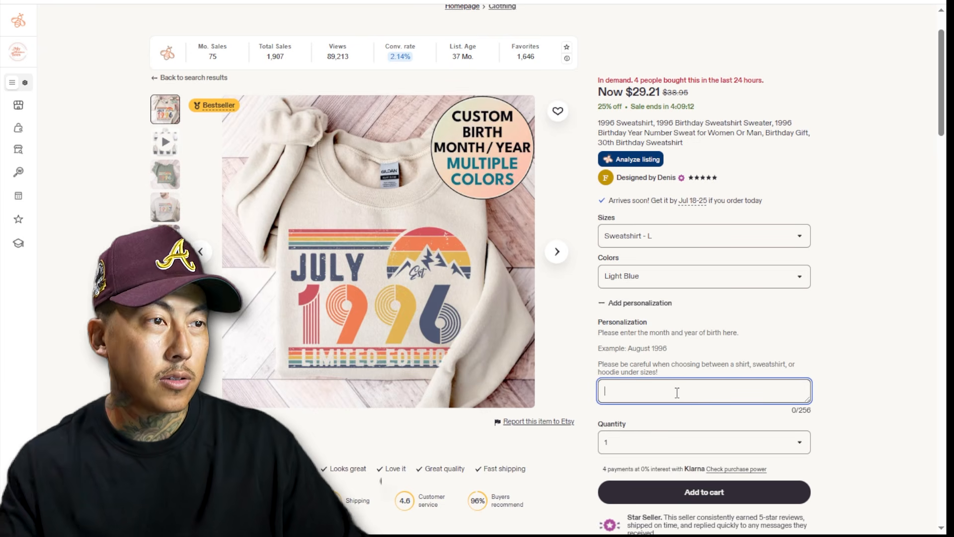
text(Jan)
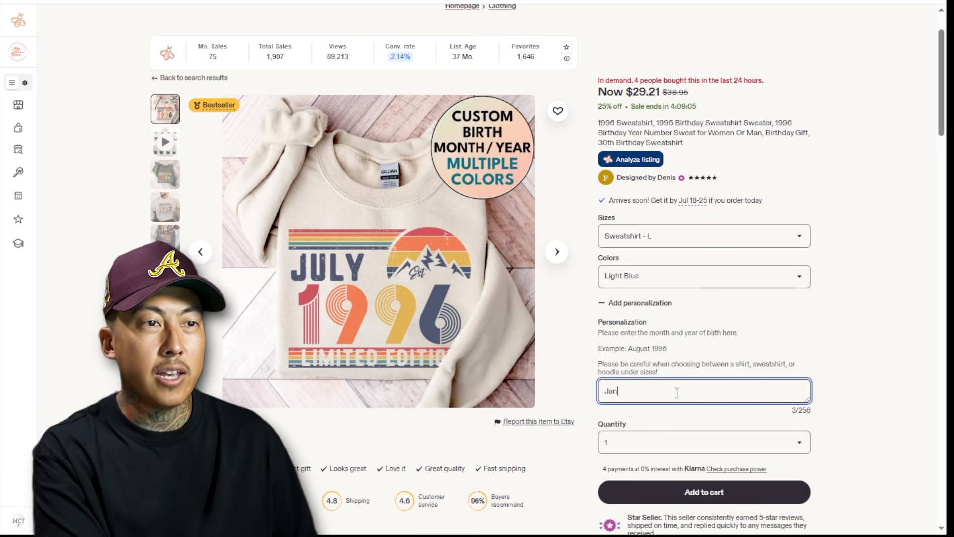
text(uary 202)
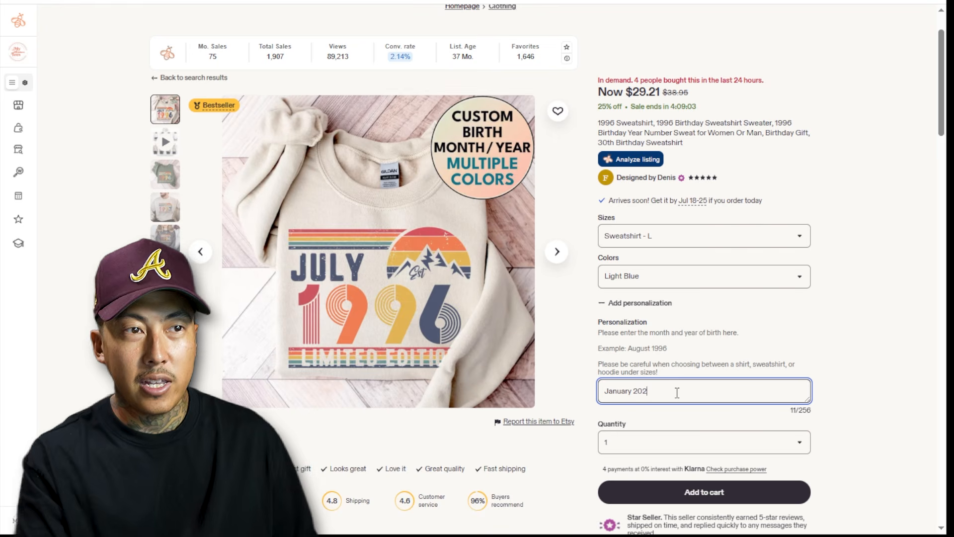
text(6)
key(ctrl+a)
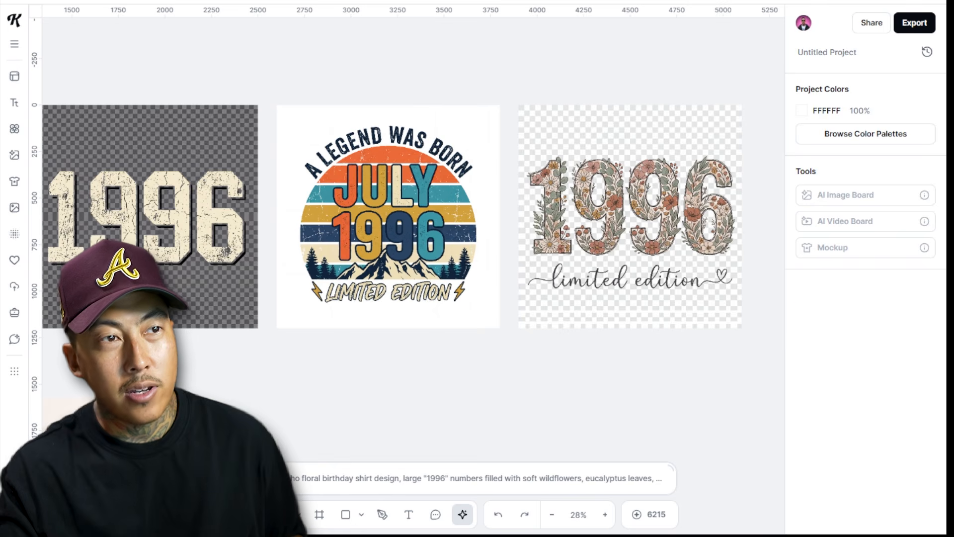
- Switch to the Kittl project, move the floral 1996 design aside and draw a new artboard about 1342 × 1282 px beside it
click(613, 146)
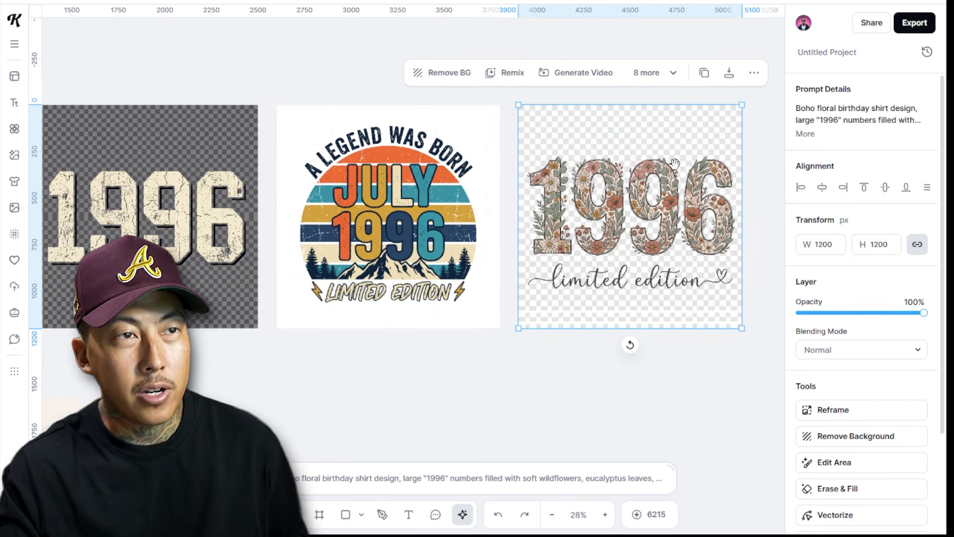
drag(674, 163, 538, 171)
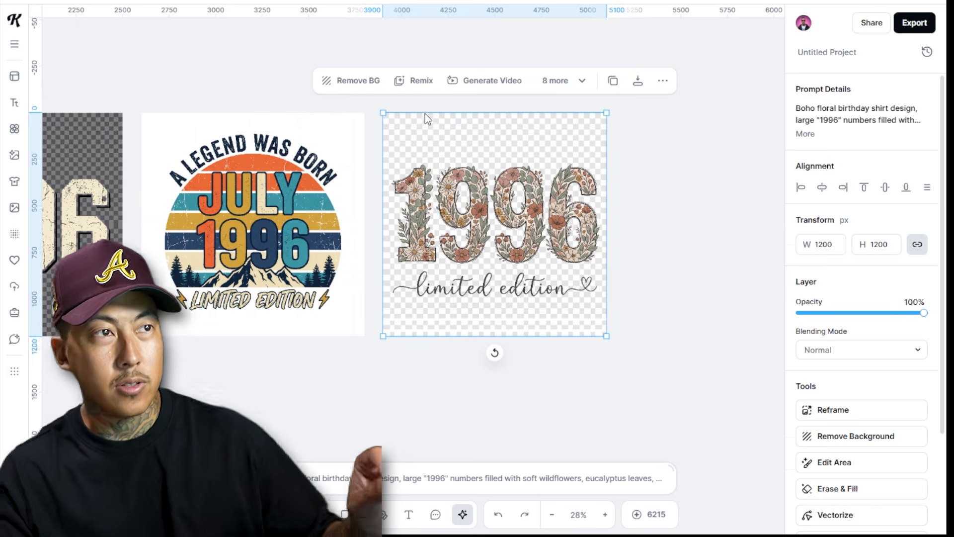
mouse_move(425, 116)
mouse_down()
mouse_move(379, 135)
mouse_move(427, 129)
mouse_up()
drag(375, 243, 569, 217)
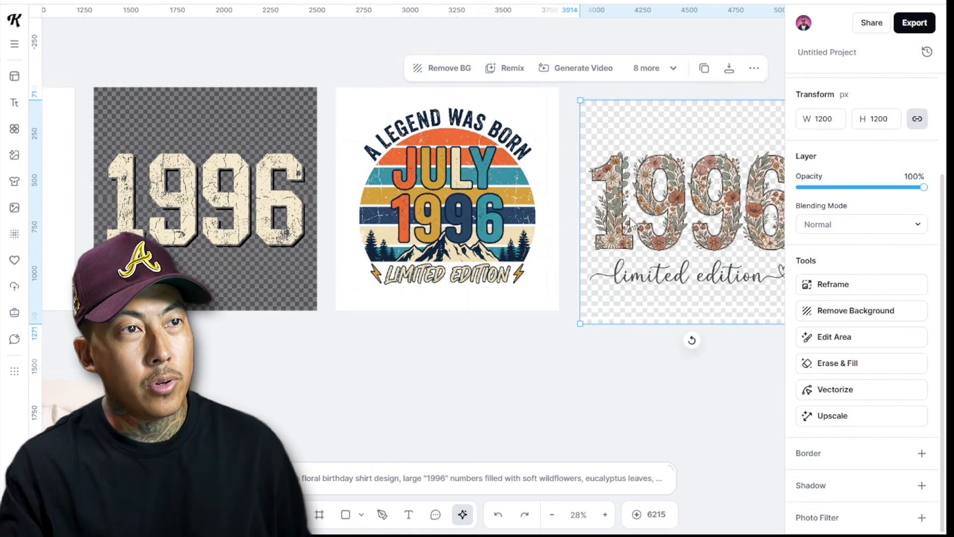
drag(631, 222, 209, 345)
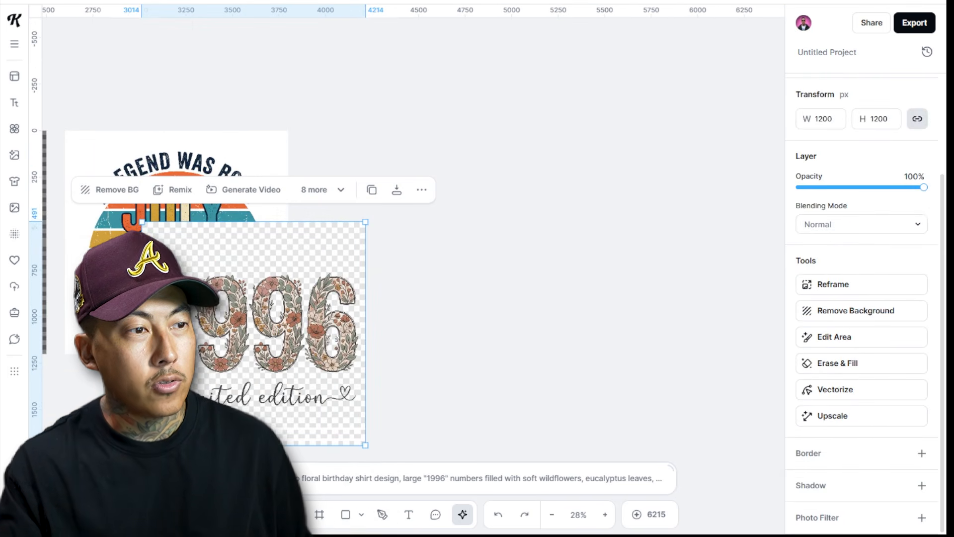
click(319, 515)
drag(399, 149, 650, 387)
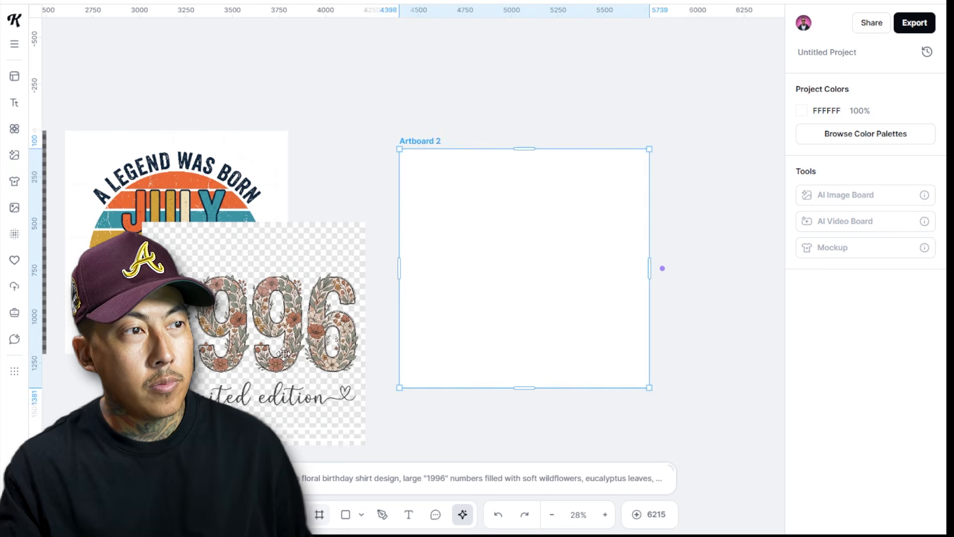
- Place the floral 1996 design on the new artboard and remove its background
drag(557, 296, 557, 289)
click(888, 441)
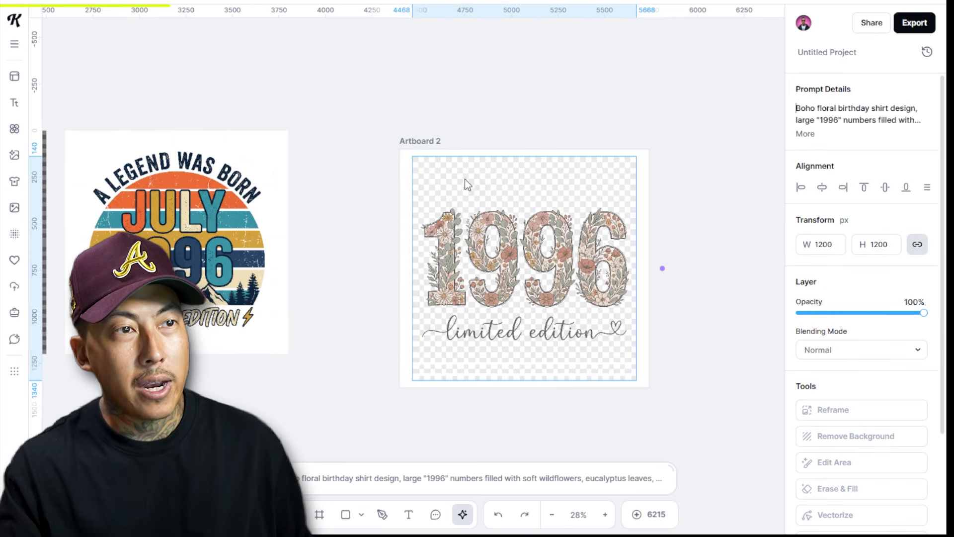
click(467, 183)
- Add an AI Image board linked to the artboard that holds the floral 1996 design
drag(664, 274, 547, 277)
click(546, 273)
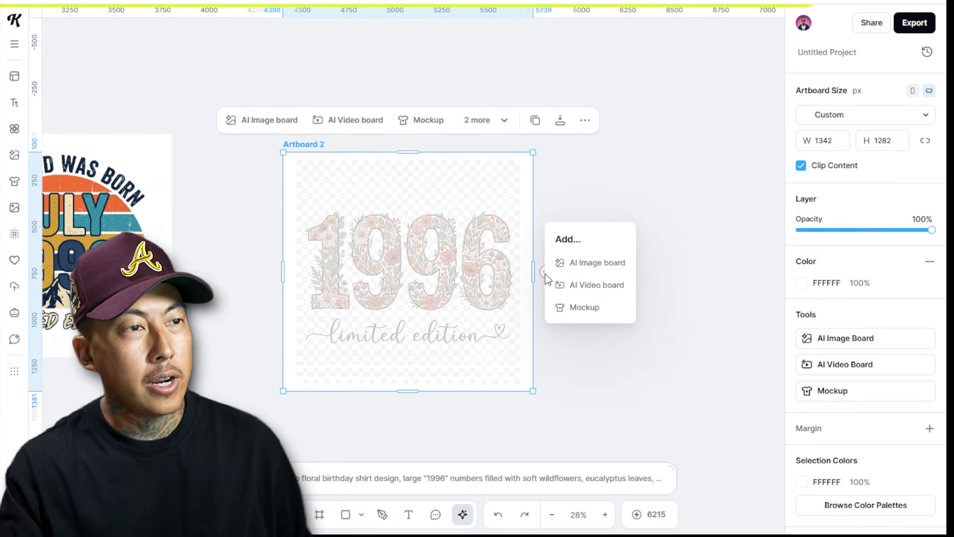
click(598, 263)
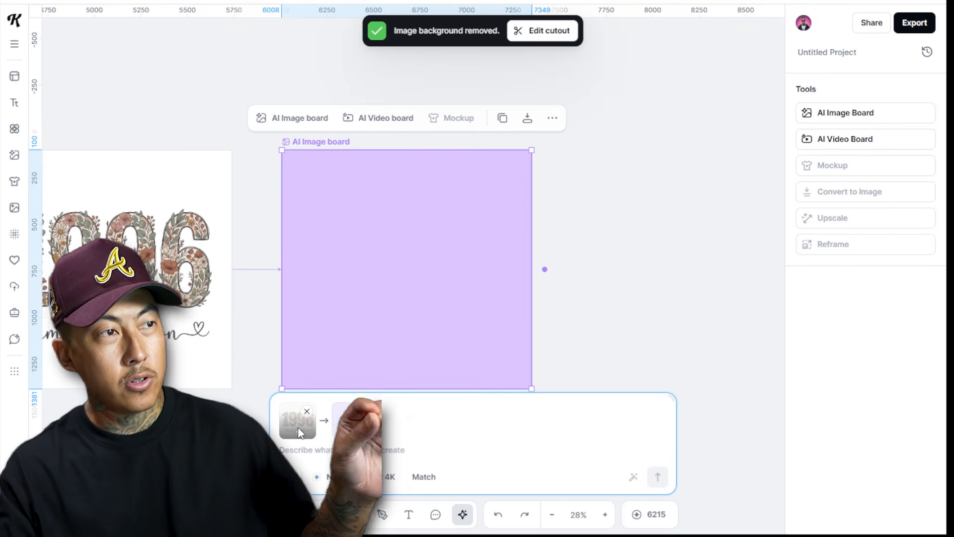
- Generate the AI board's image with the prompt "Keep everythign the same but make the year 2026"
click(352, 454)
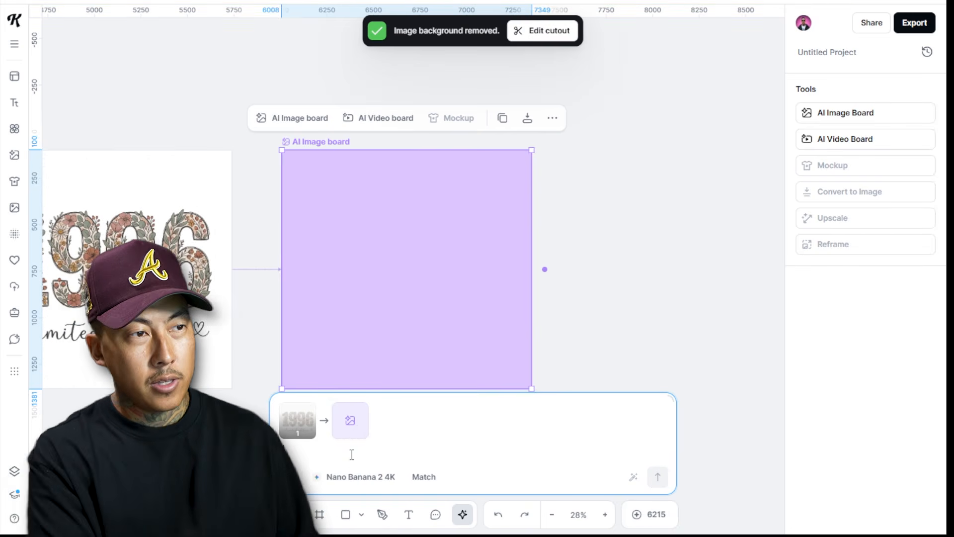
text(Keep everythign the )
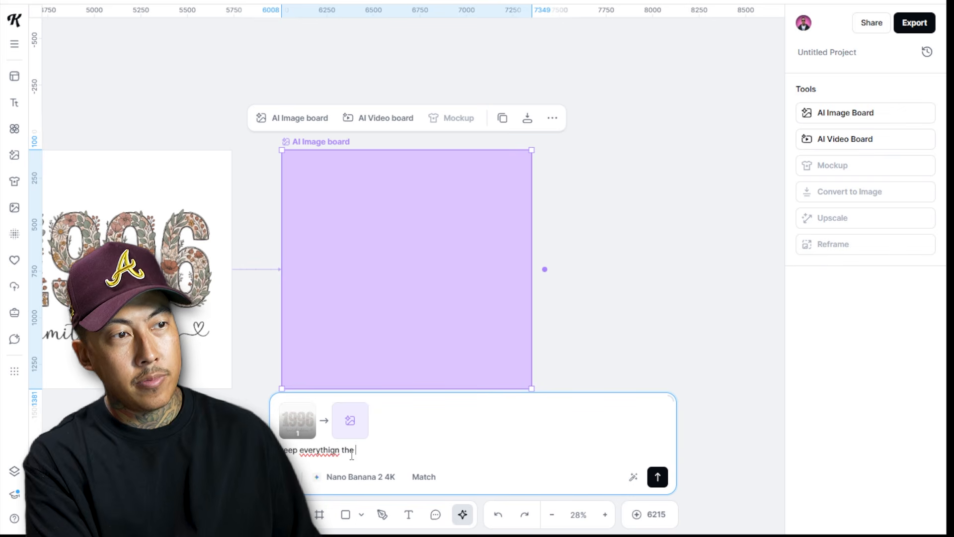
text(same but make the year 202)
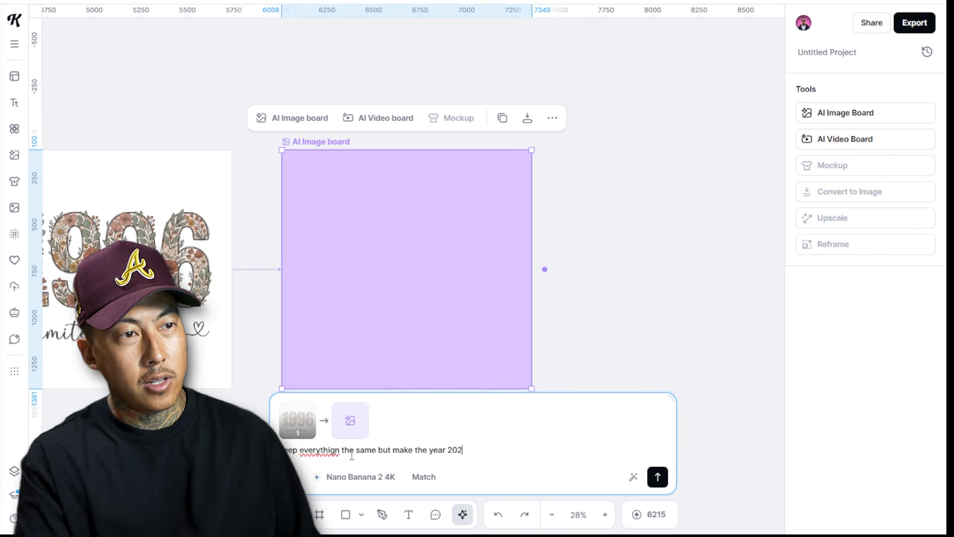
text(6)
key(Return)
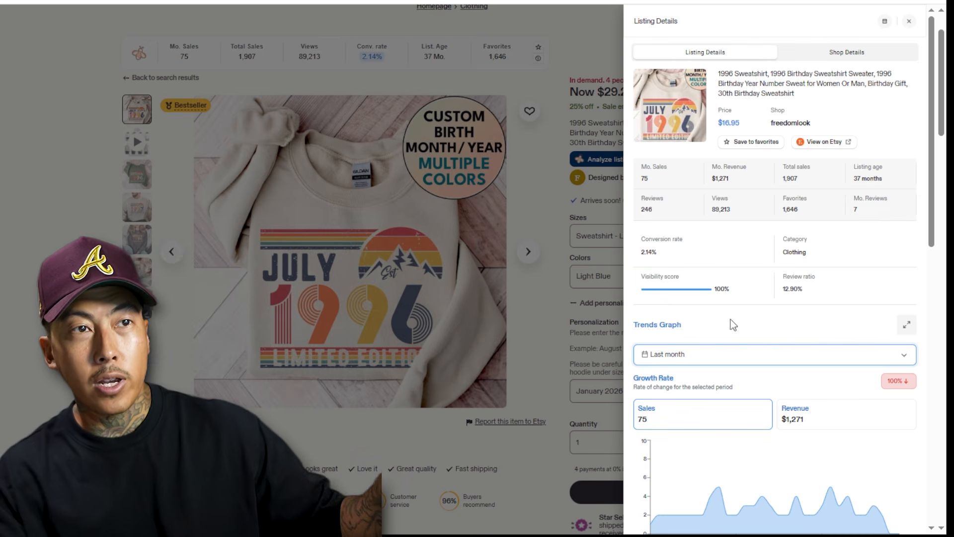
- View the 1996 sweatshirt listing's sales trend on Etsy for the last 24 months and the last 12 months
click(746, 354)
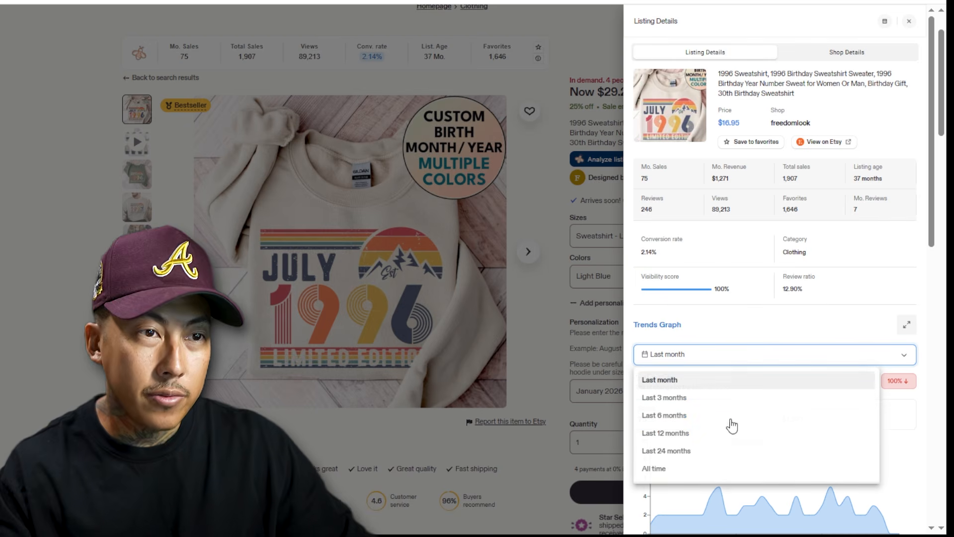
click(705, 453)
click(705, 353)
click(679, 433)
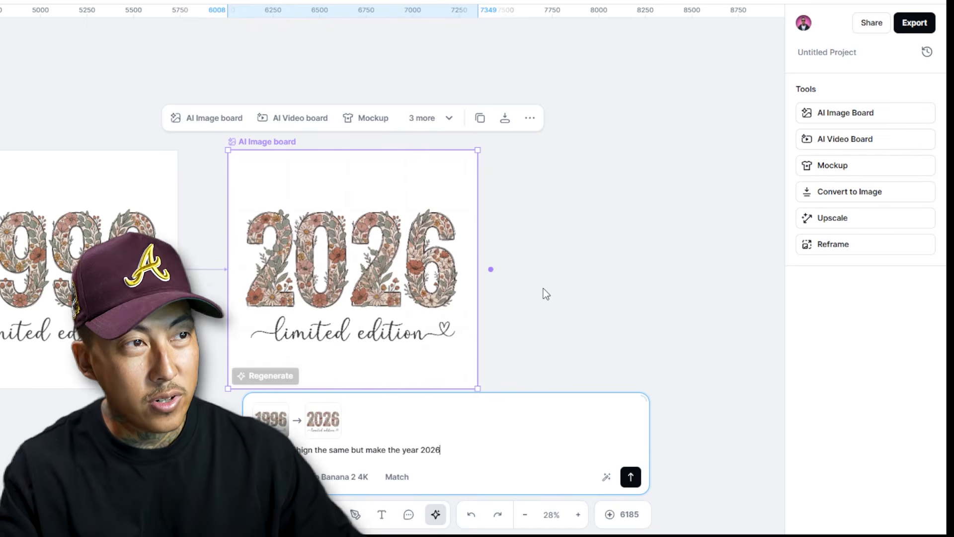
- Check the generated 2026 design in Kittl, and run an Etsy search for a phrase beginning with "birthday c"
scroll(544, 293, left, 6)
scroll(544, 294, down, 1)
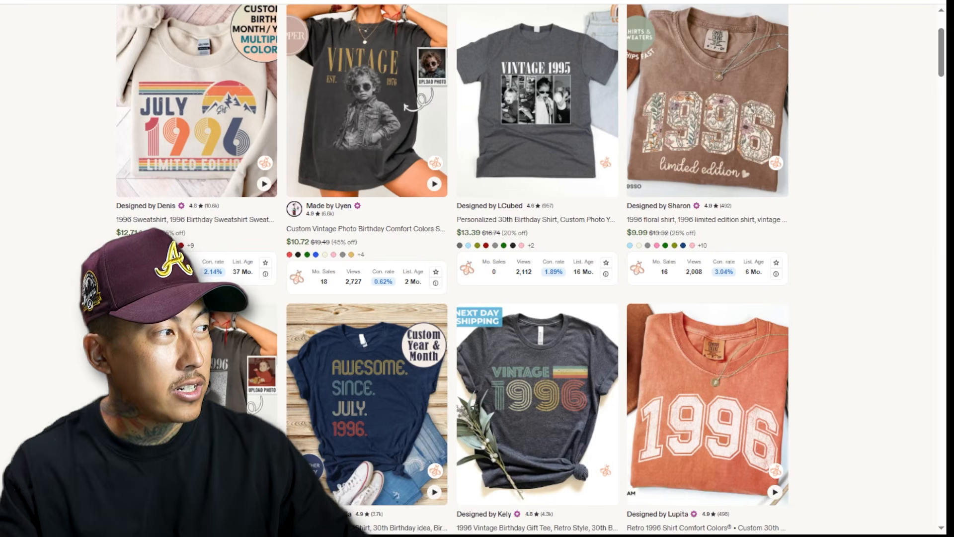
scroll(349, 22, up, 3)
click(349, 22)
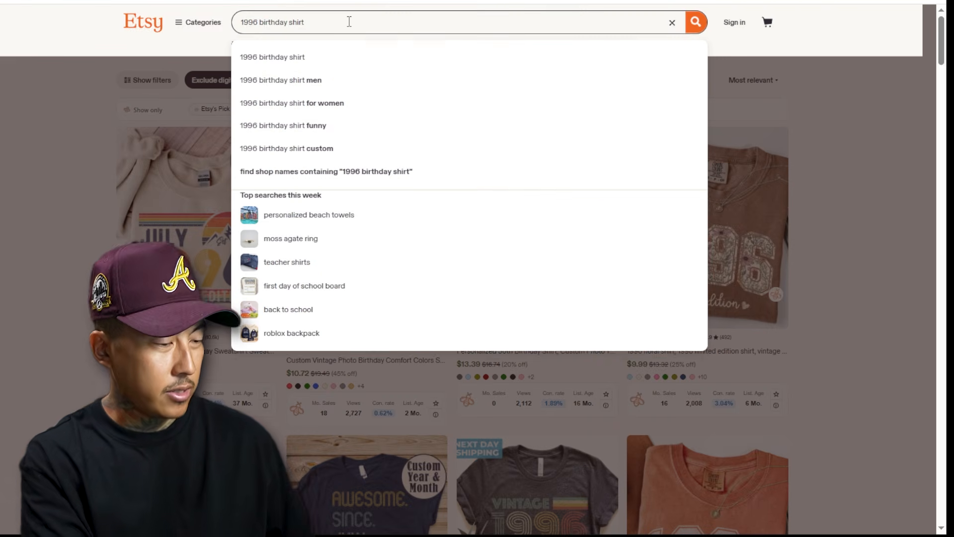
double_click(349, 22)
text(birthday c)
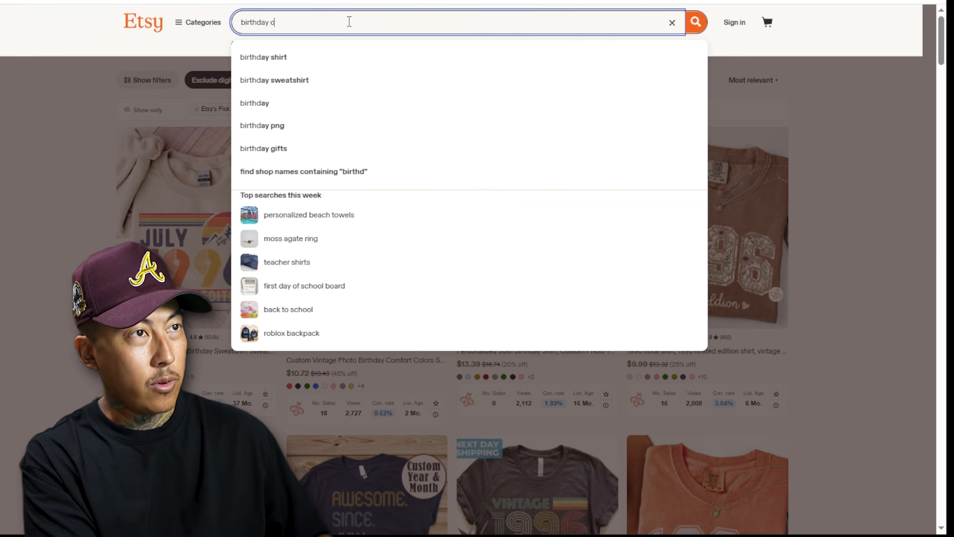
key(Return)
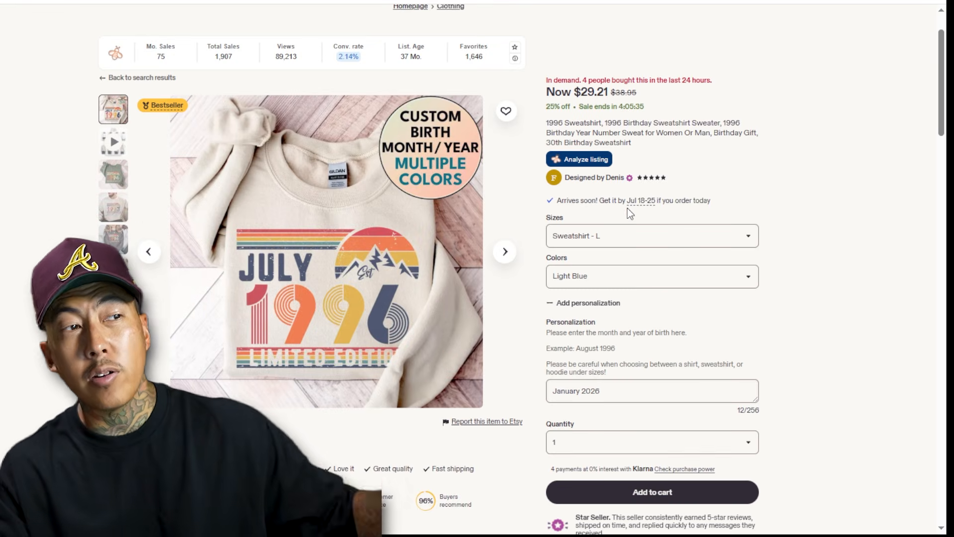
- Analyze the July 1996 sweatshirt listing and view its trends graph for the last 12 months, then close the listing details
click(590, 158)
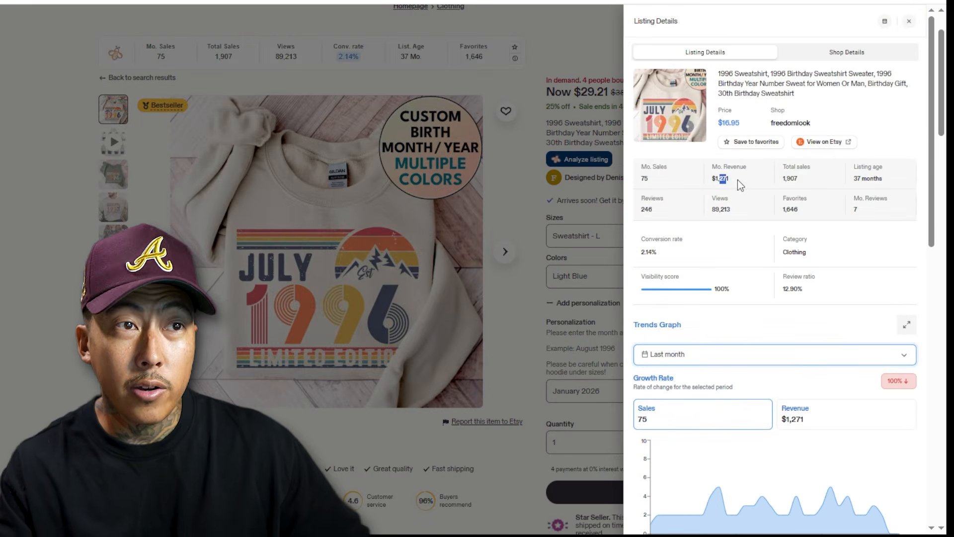
click(714, 359)
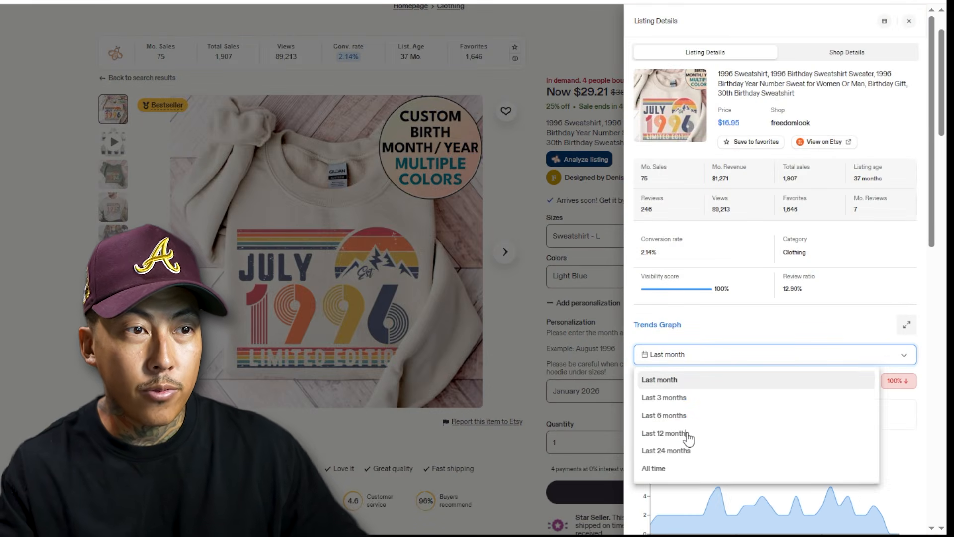
click(686, 435)
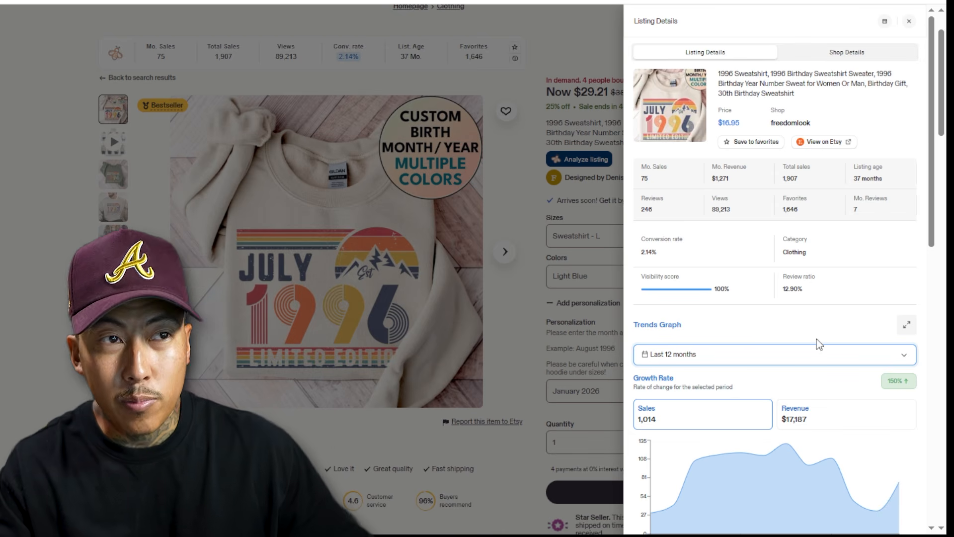
click(540, 152)
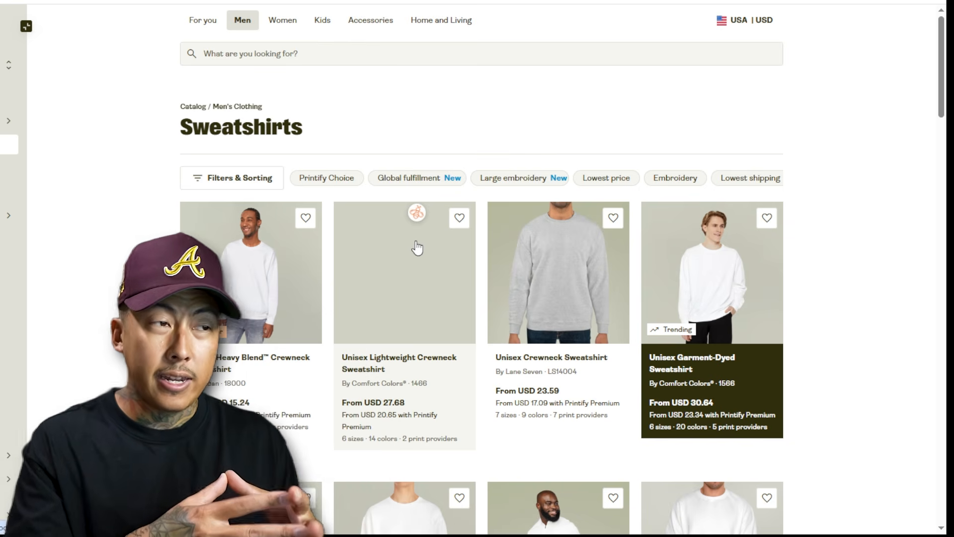
- Open the Gildan 18000 Unisex Heavy Blend Crewneck Sweatshirt from the Printify sweatshirt catalog and review its pricing and fulfillment options
scroll(356, 245, down, 3)
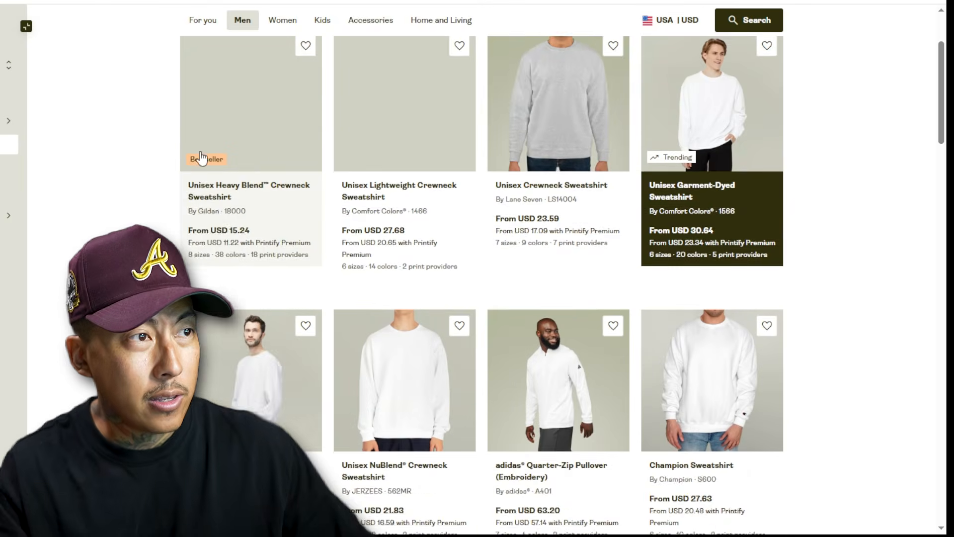
scroll(268, 229, up, 1)
click(268, 229)
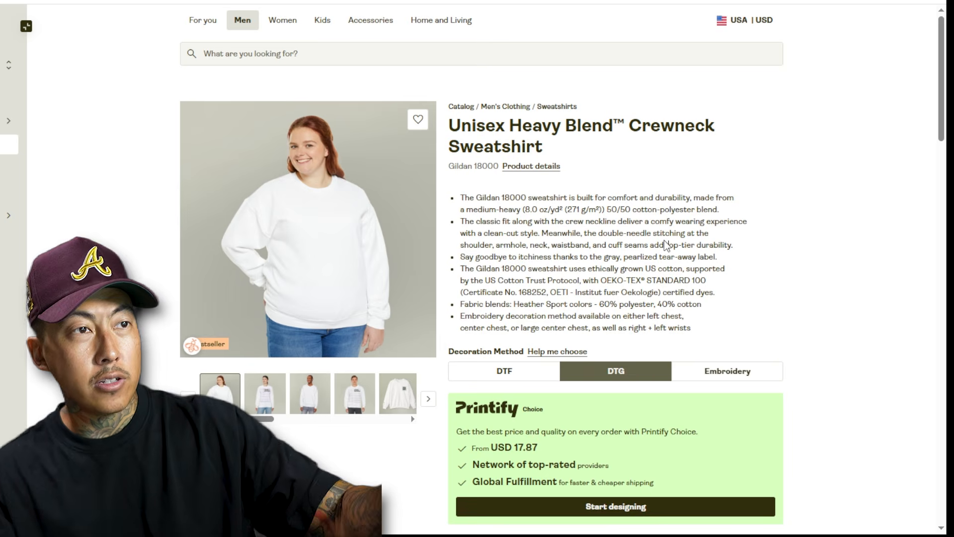
scroll(607, 221, down, 5)
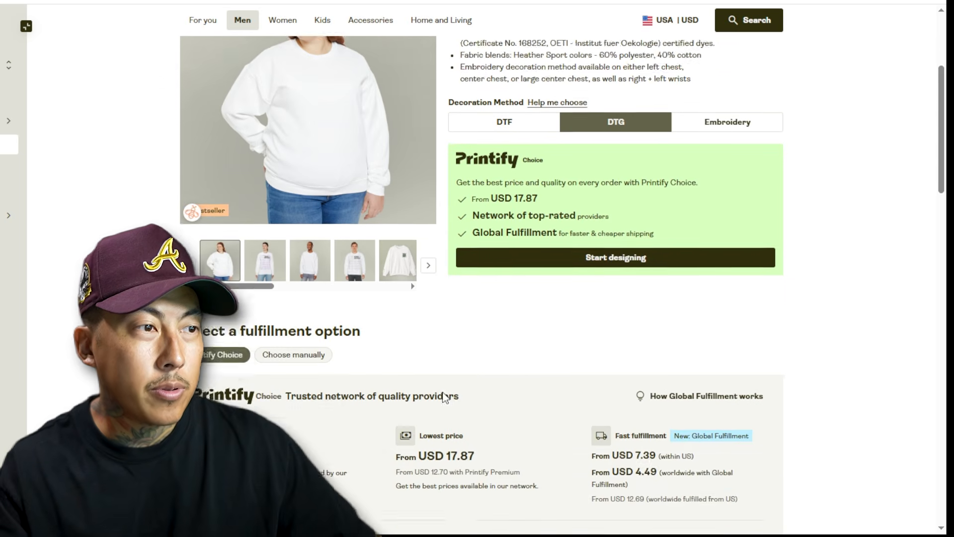
- List the sweatshirt's fulfillment providers for manual selection and check Underground Threads' Printify Premium price
scroll(610, 225, up, 4)
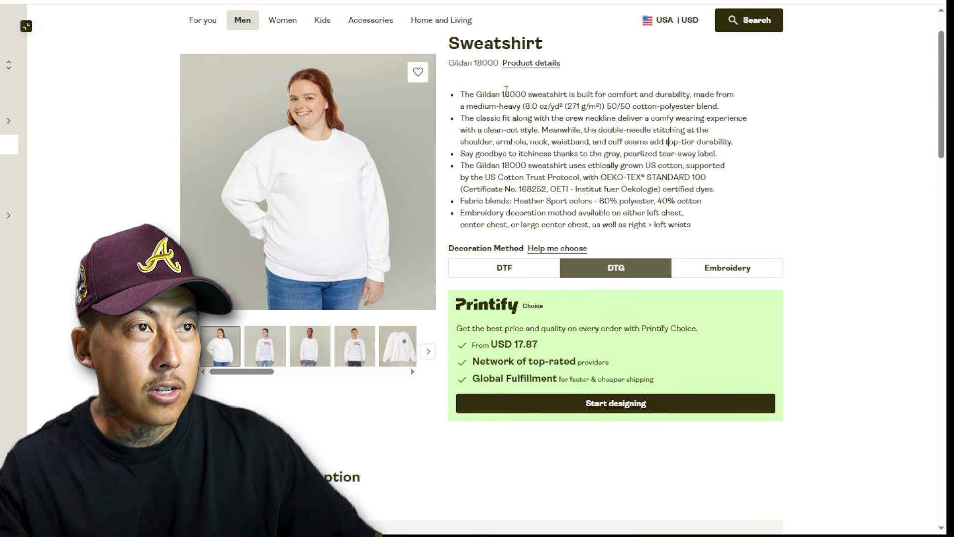
scroll(368, 247, down, 3)
click(302, 372)
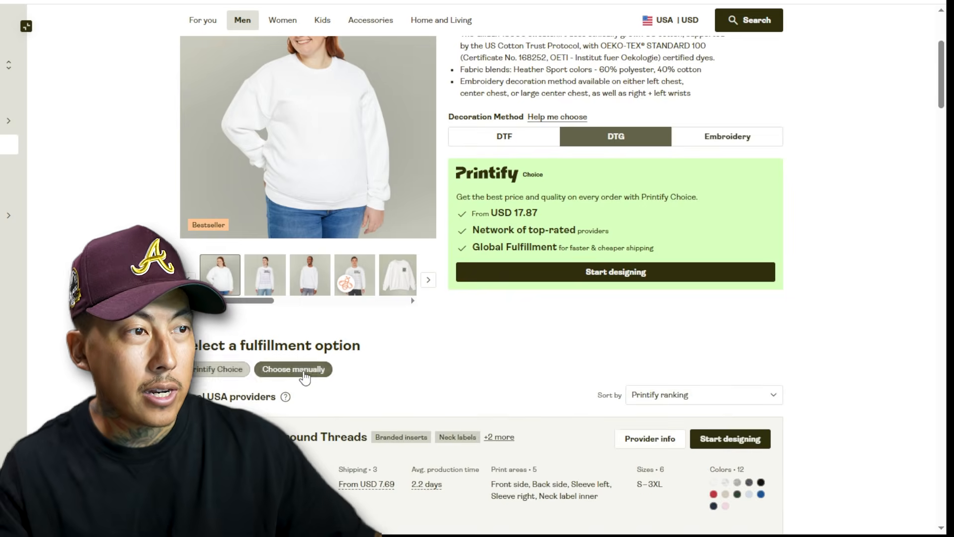
scroll(313, 363, down, 3)
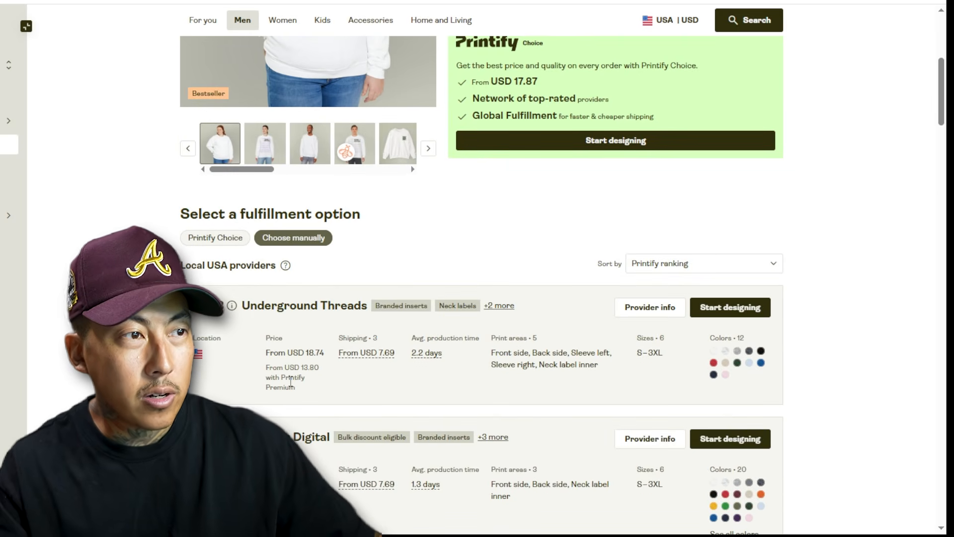
drag(308, 369, 364, 389)
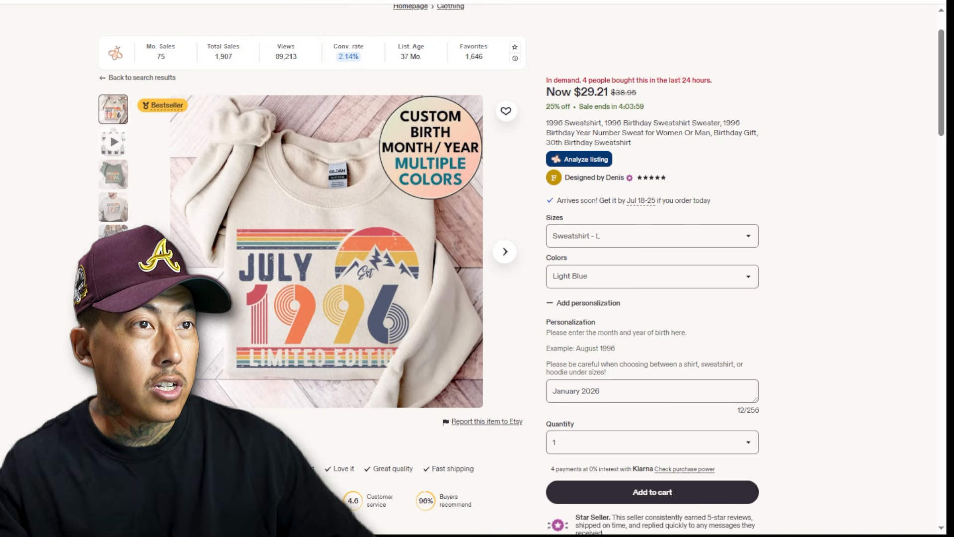
- Check the shipping cost of the July 1996 sweatshirt listing on Etsy
scroll(603, 263, down, 8)
drag(612, 390, 688, 392)
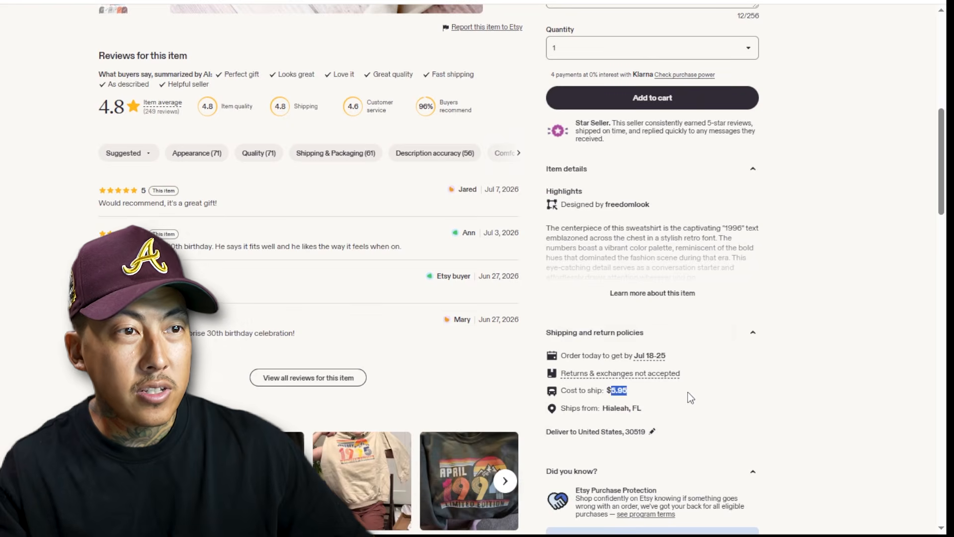
scroll(599, 315, up, 9)
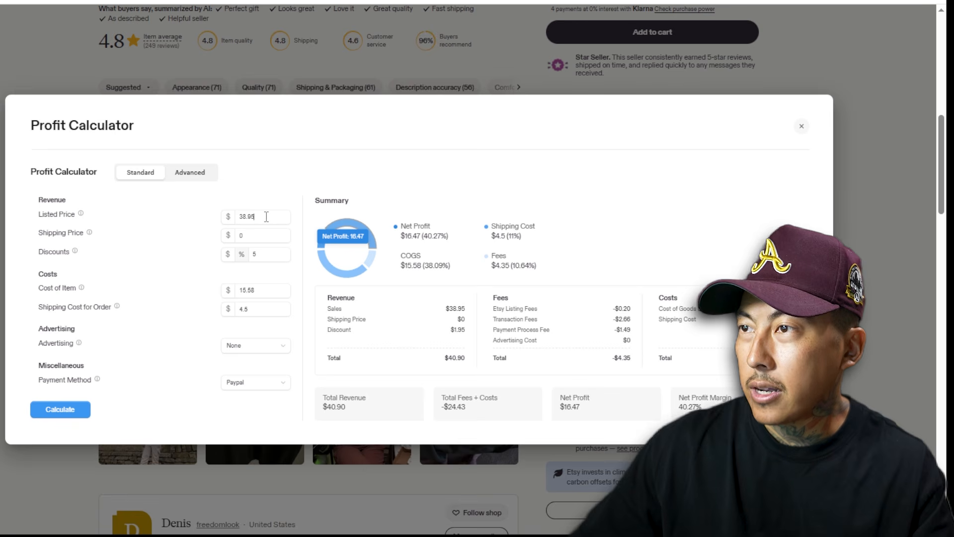
- Set the Profit Calculator's listed price to $29 and the shipping price to $6
double_click(266, 217)
text(29)
click(260, 253)
key(BackSpace)
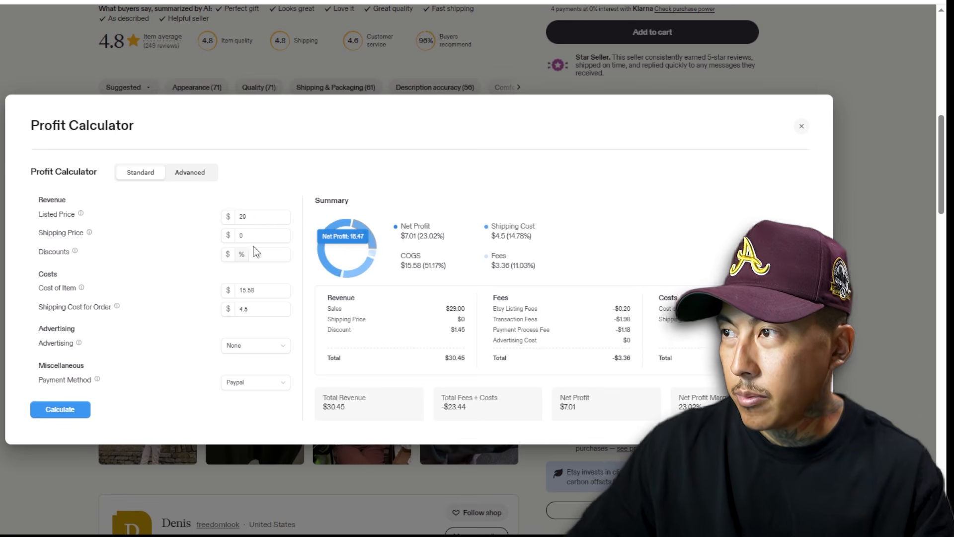
double_click(247, 235)
text(6)
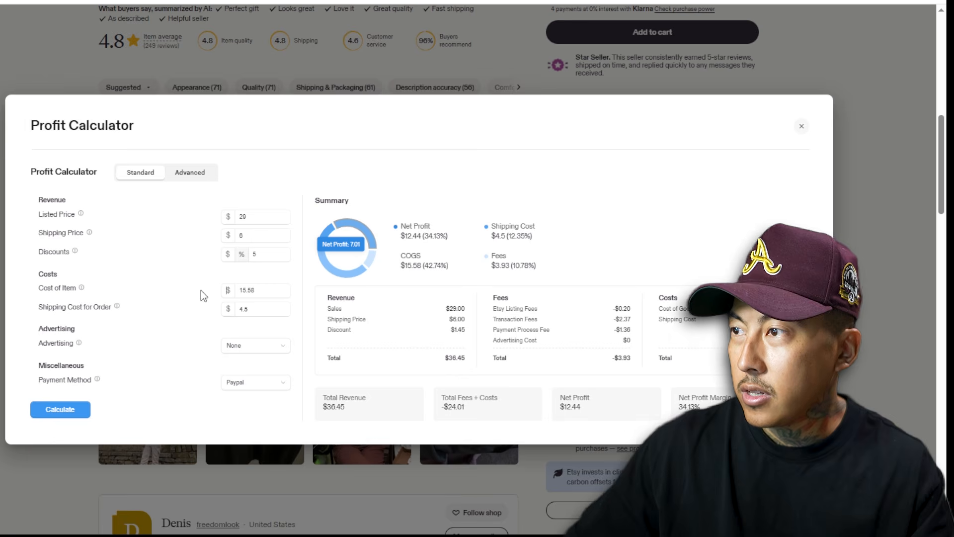
- Set the cost of item to $14 and the shipping cost for the order to $7.7
click(275, 352)
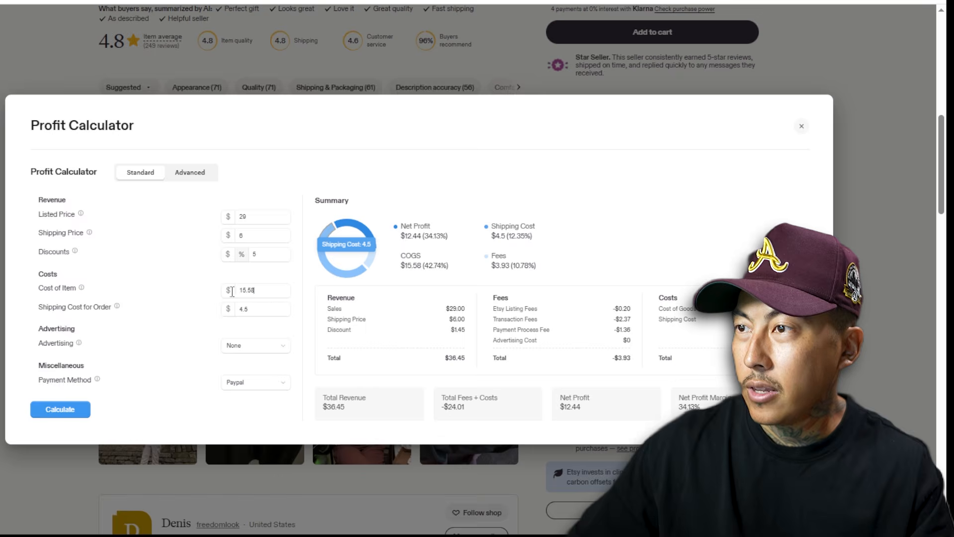
text(14)
key(Tab)
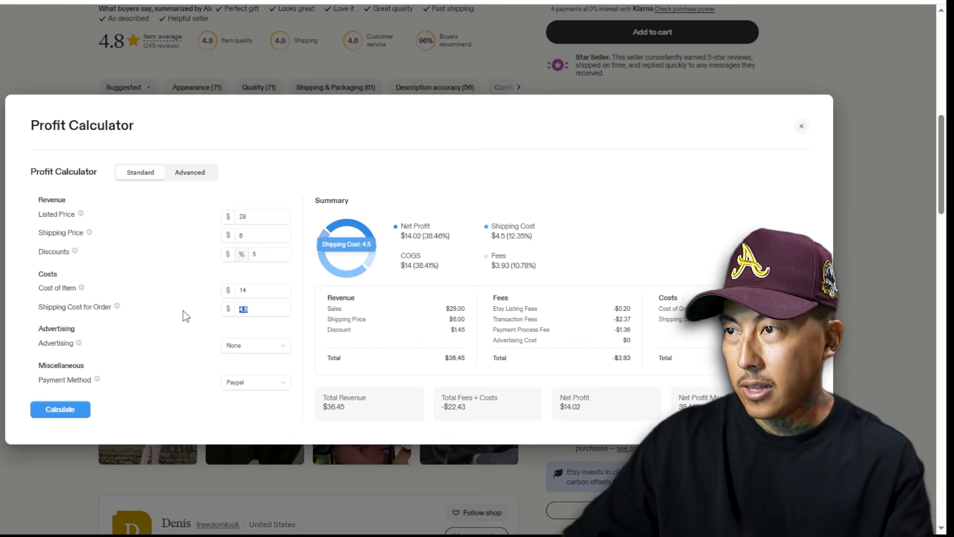
text(7.7)
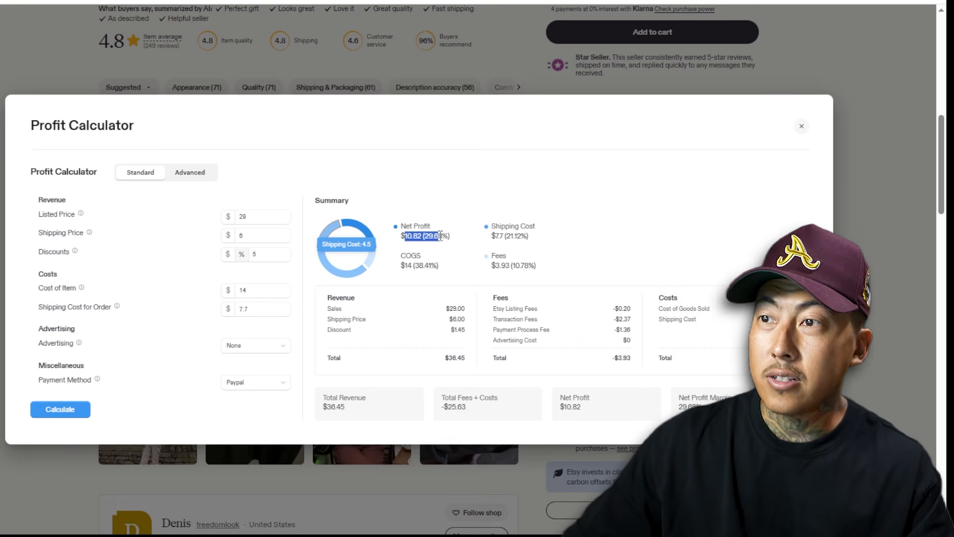
- Review the calculated net profit, fees and Etsy fee breakdown, and close the Profit Calculator
drag(450, 236, 417, 236)
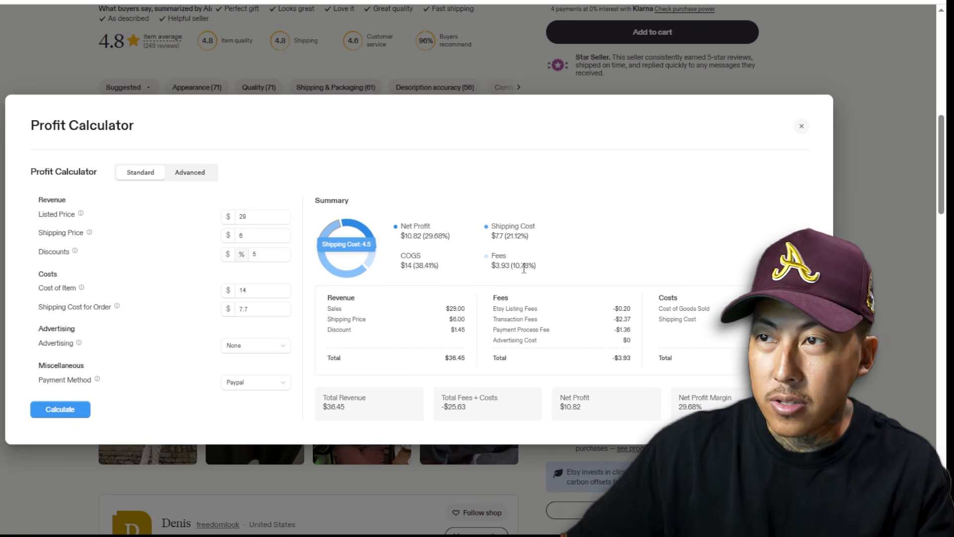
drag(521, 265, 490, 267)
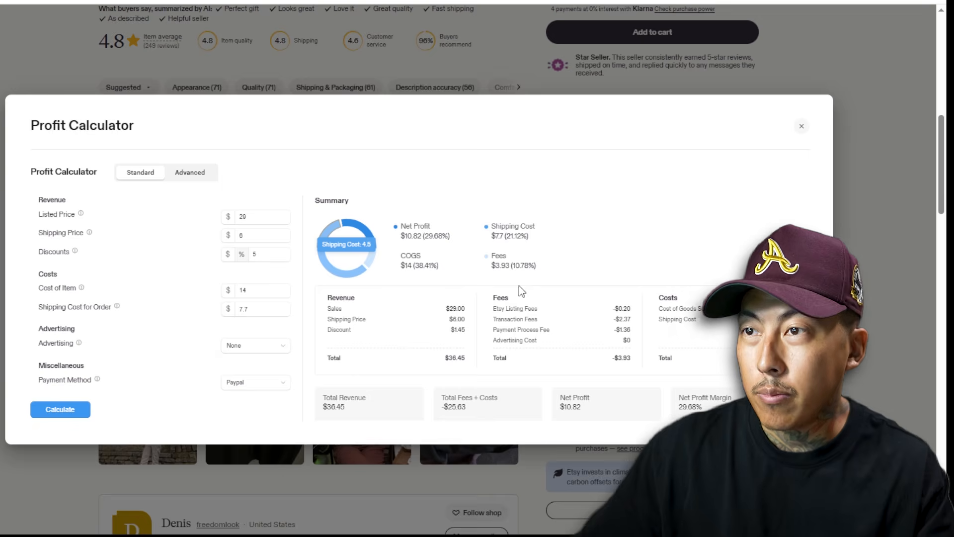
scroll(509, 258, up, 1)
drag(526, 320, 614, 335)
click(613, 339)
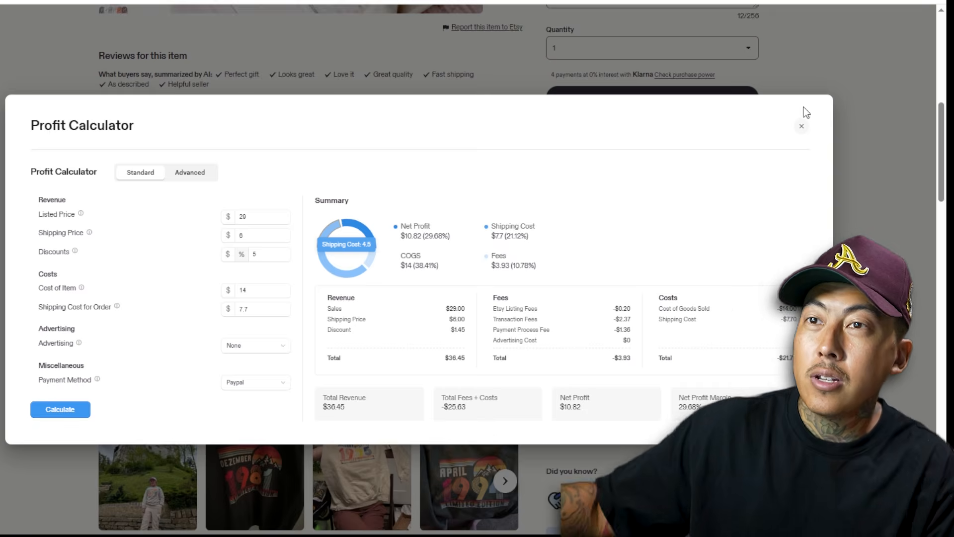
click(801, 126)
scroll(610, 263, up, 7)
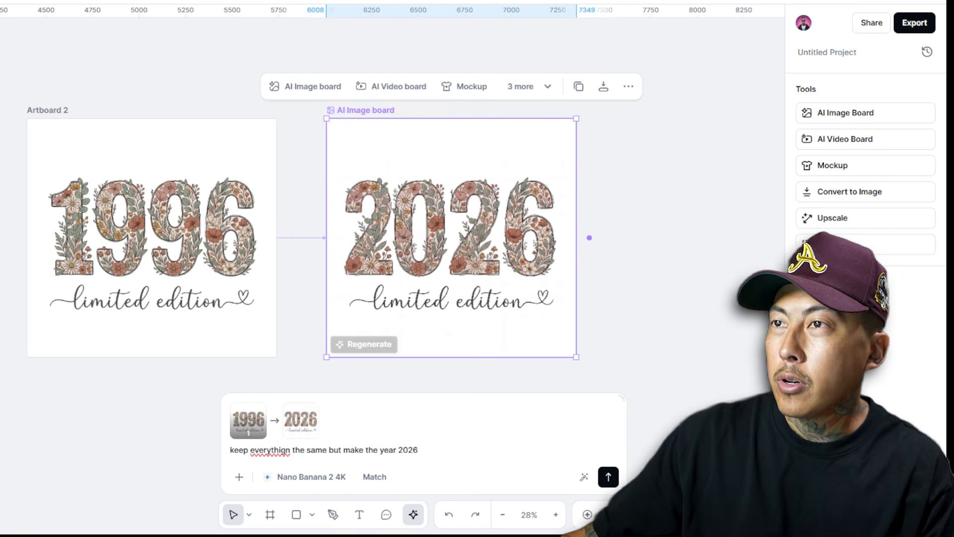
- Start designing the Gildan 18000 sweatshirt on Printify with Underground Threads and check its print area size and DPI
drag(493, 288, 489, 289)
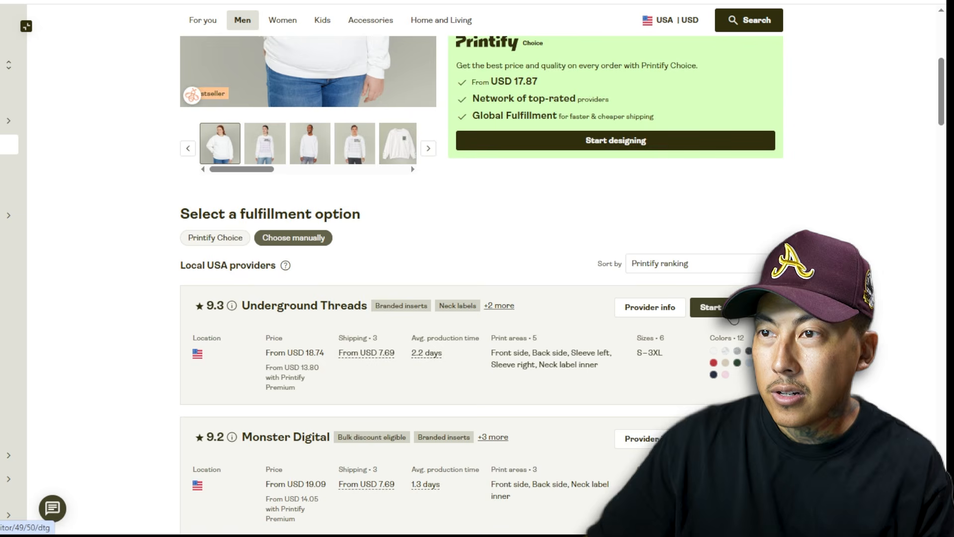
scroll(734, 320, down, 3)
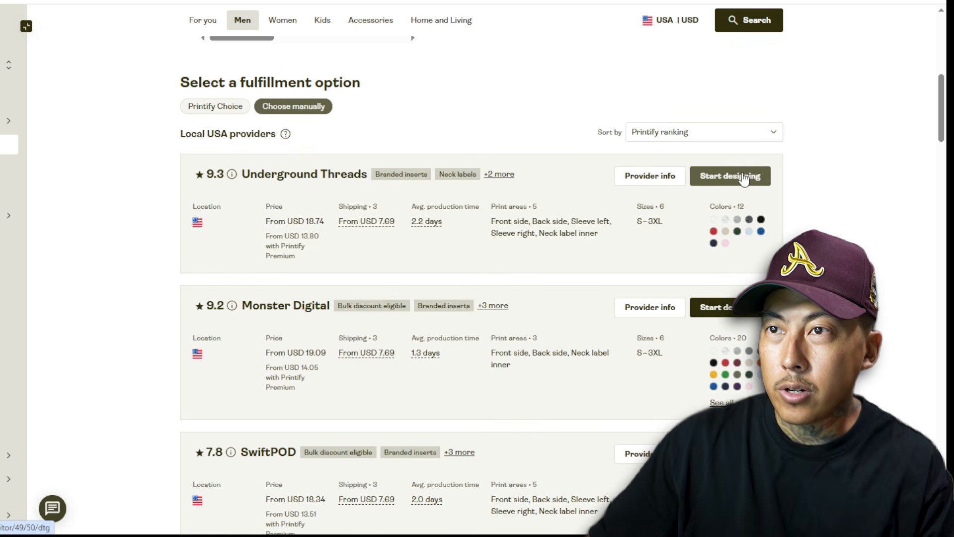
click(744, 179)
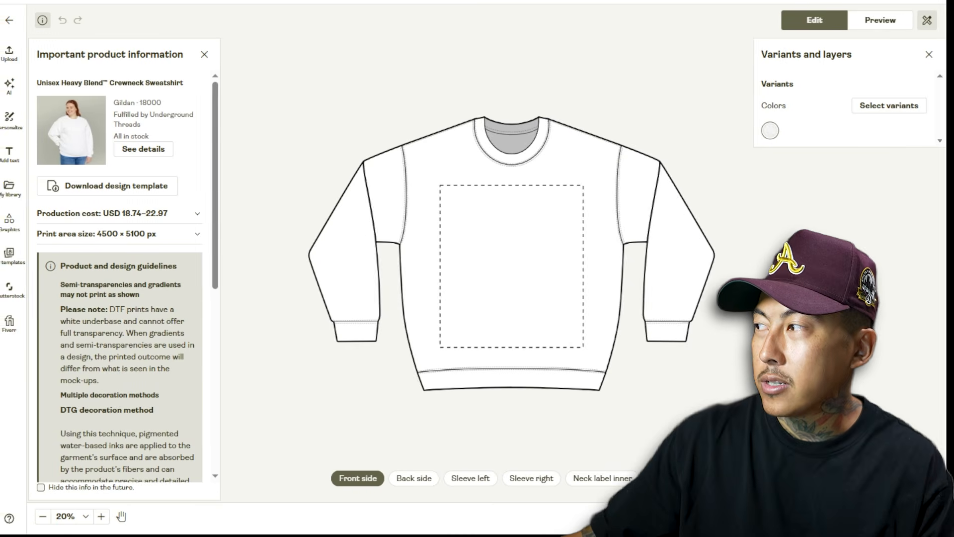
click(113, 238)
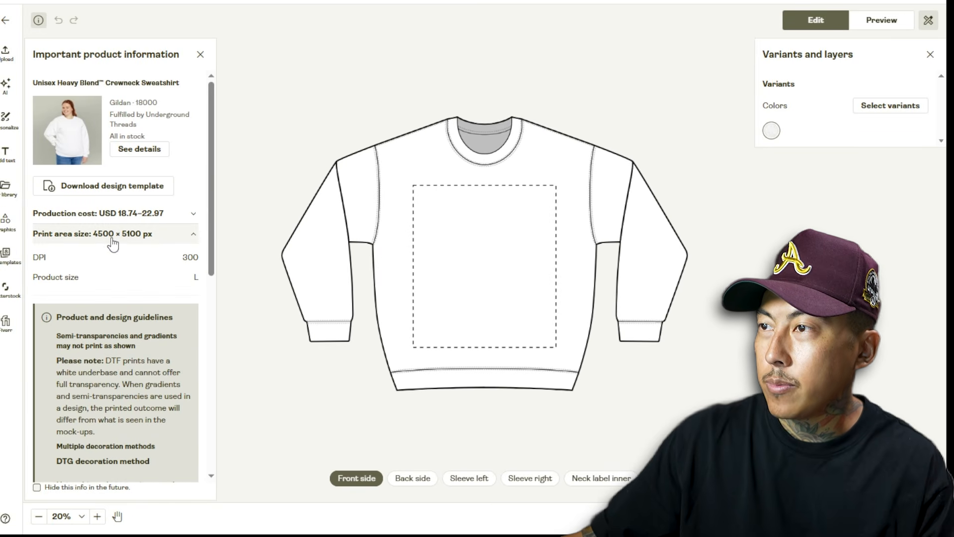
double_click(191, 257)
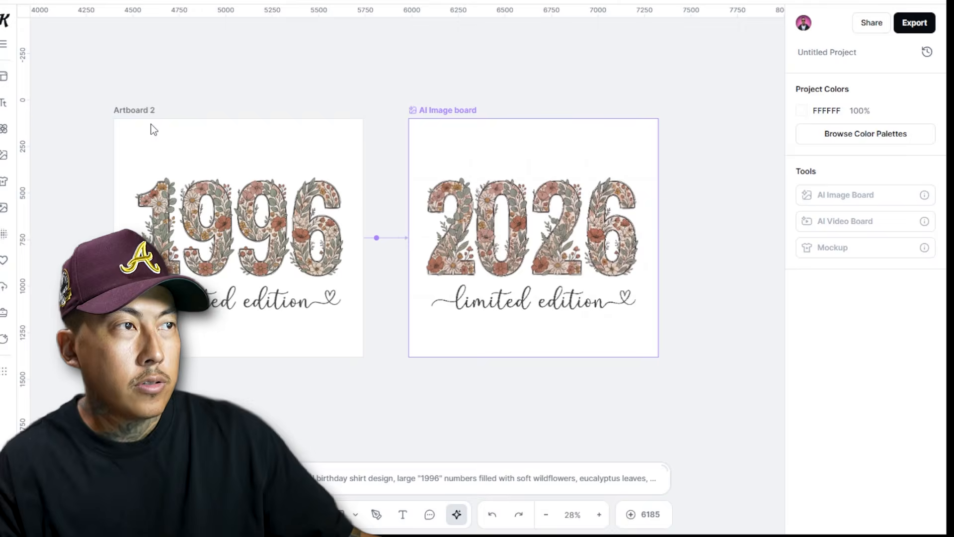
- Resize Artboard 2, which holds the floral 1996 design in Kittl, to 4500 by 5100 px
click(149, 127)
drag(149, 127, 122, 128)
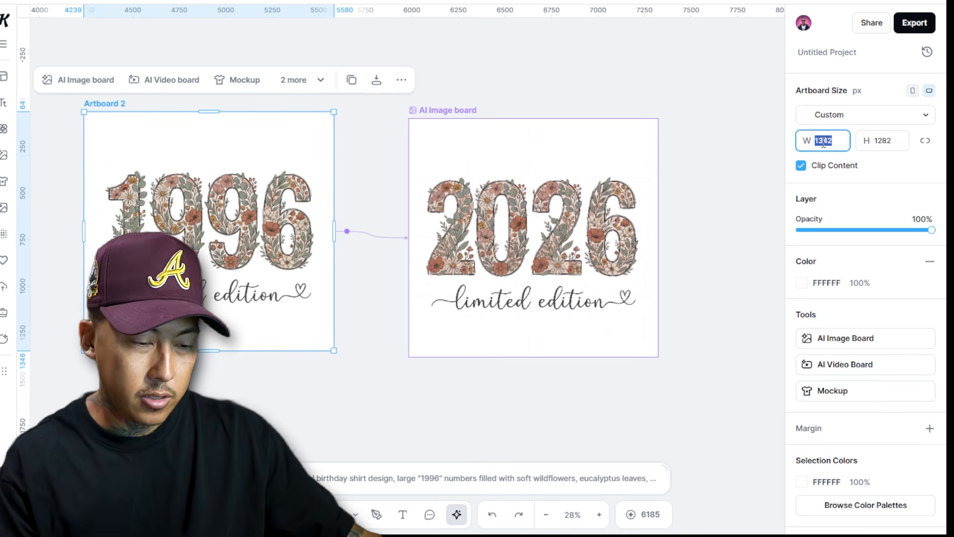
text(4500)
key(Tab)
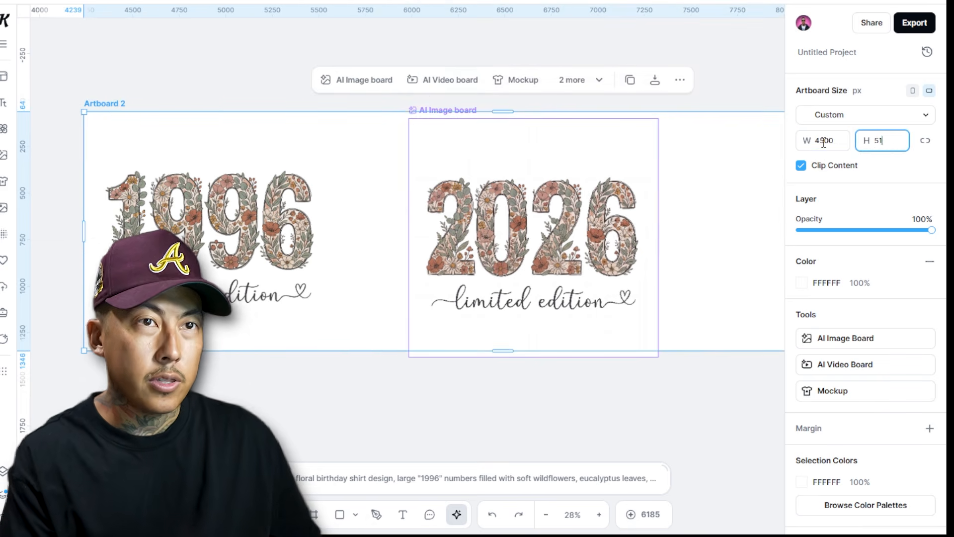
text(5400)
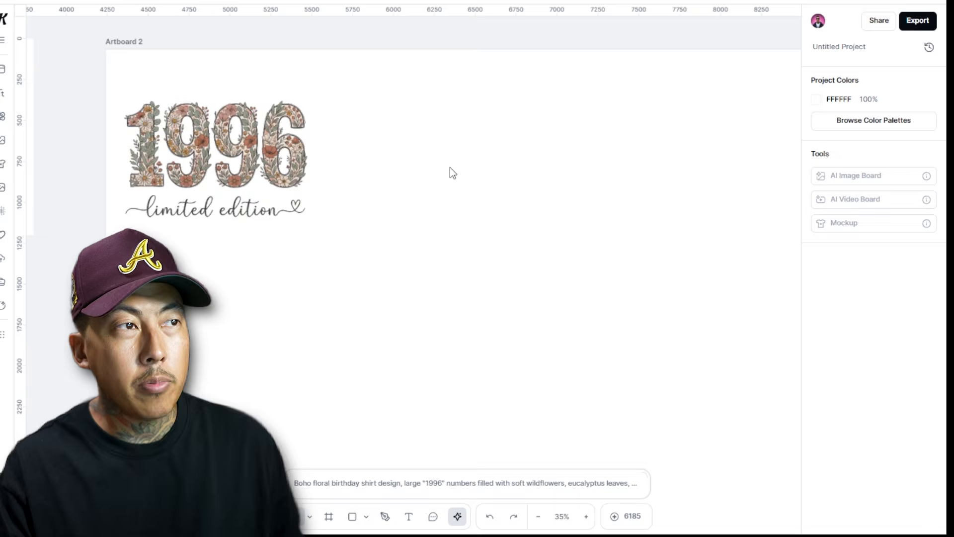
- Enlarge the floral 1996 design to about 4256 by 2702 px so it spans the artboard's width
scroll(449, 173, down, 3)
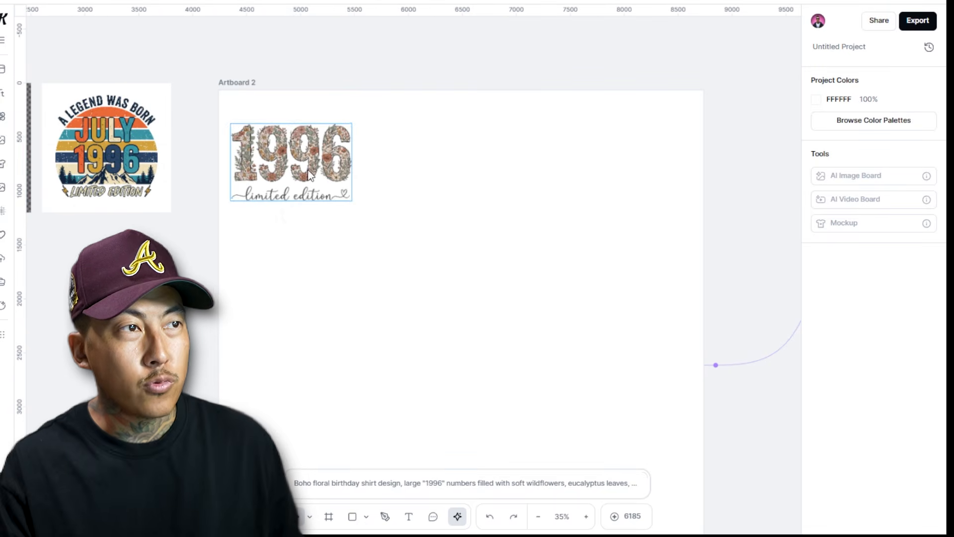
click(347, 182)
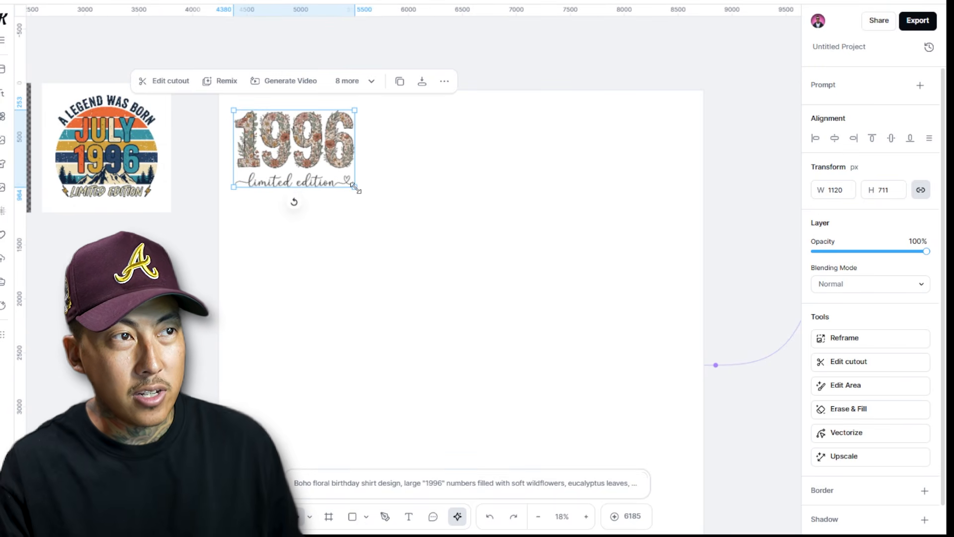
drag(354, 187, 694, 399)
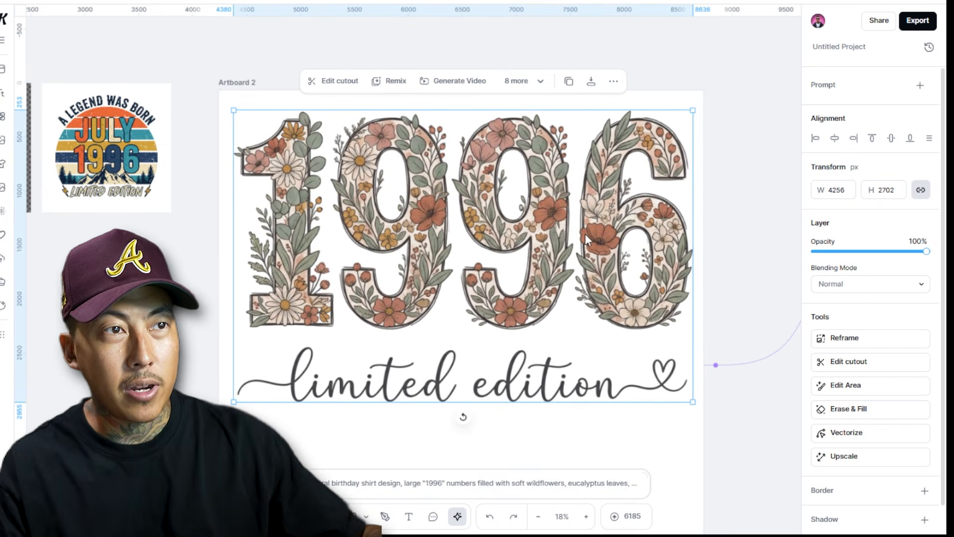
- Examine the flower artwork and outlines of the enlarged 1996 design up close for sharpness
scroll(606, 219, up, 10)
scroll(611, 222, up, 1)
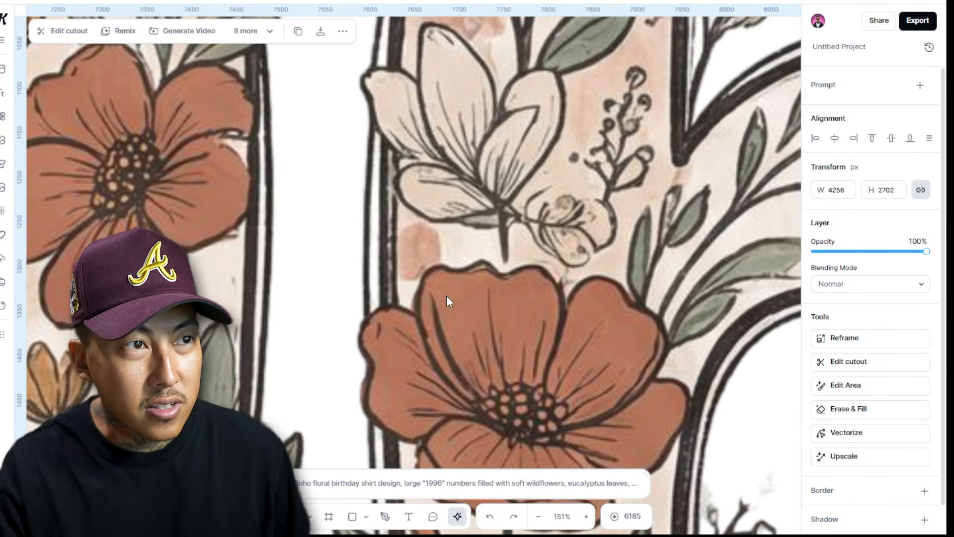
scroll(677, 346, down, 3)
scroll(678, 351, down, 3)
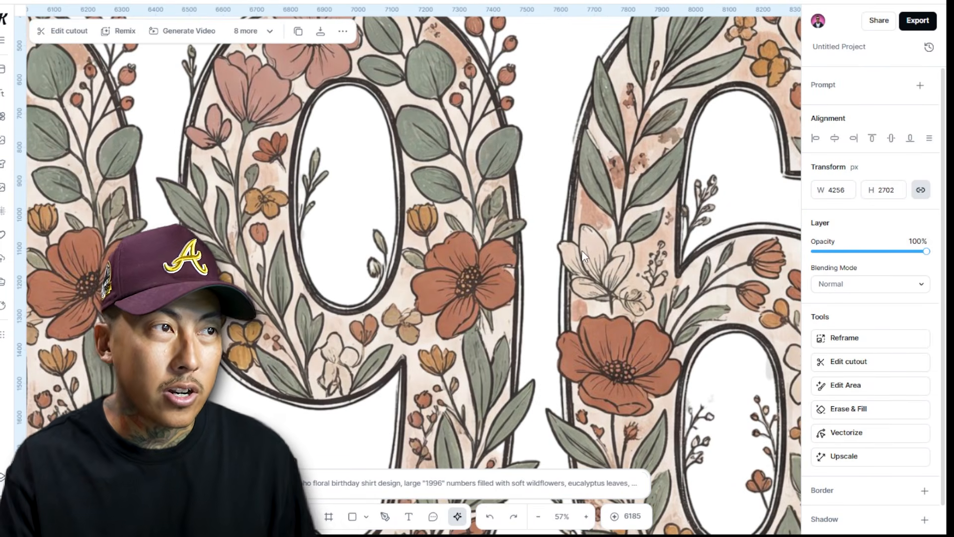
scroll(589, 312, up, 4)
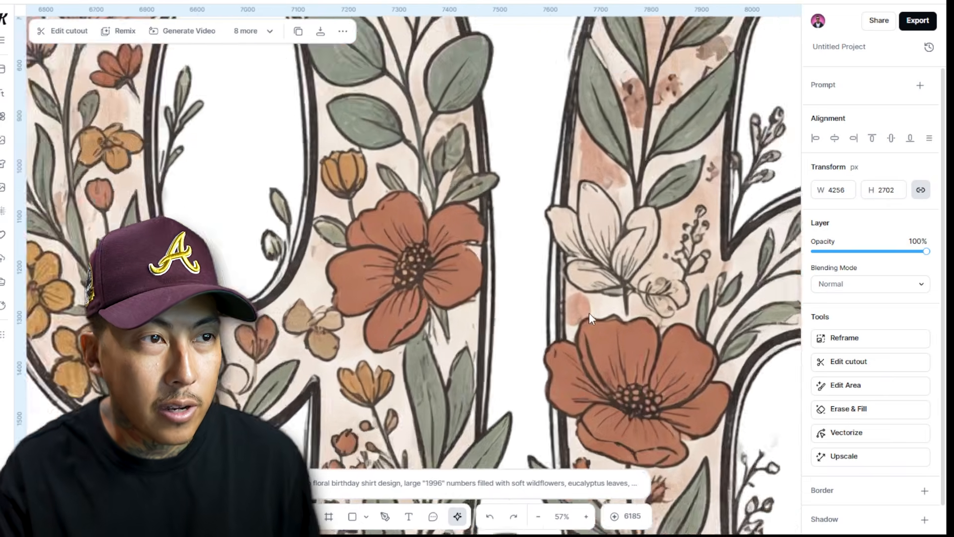
scroll(646, 359, up, 4)
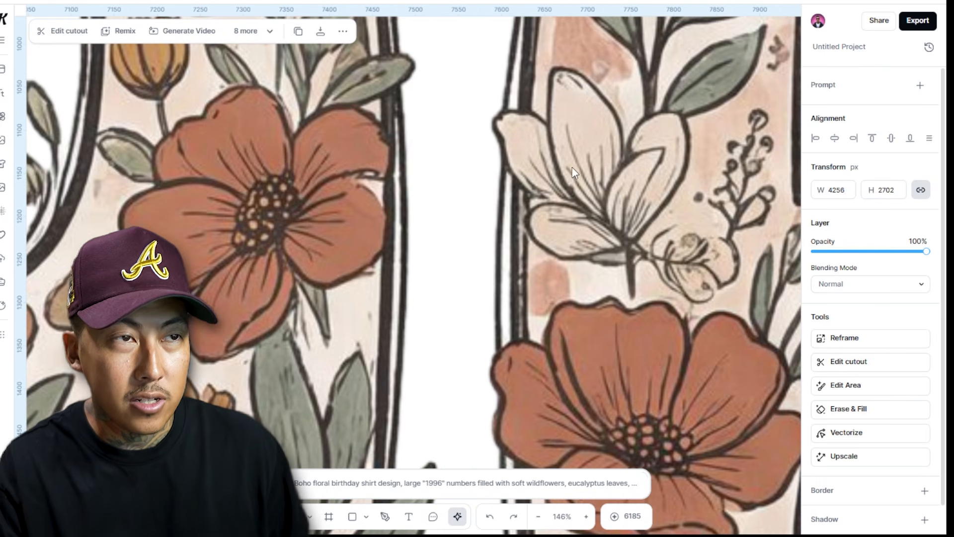
scroll(624, 197, down, 10)
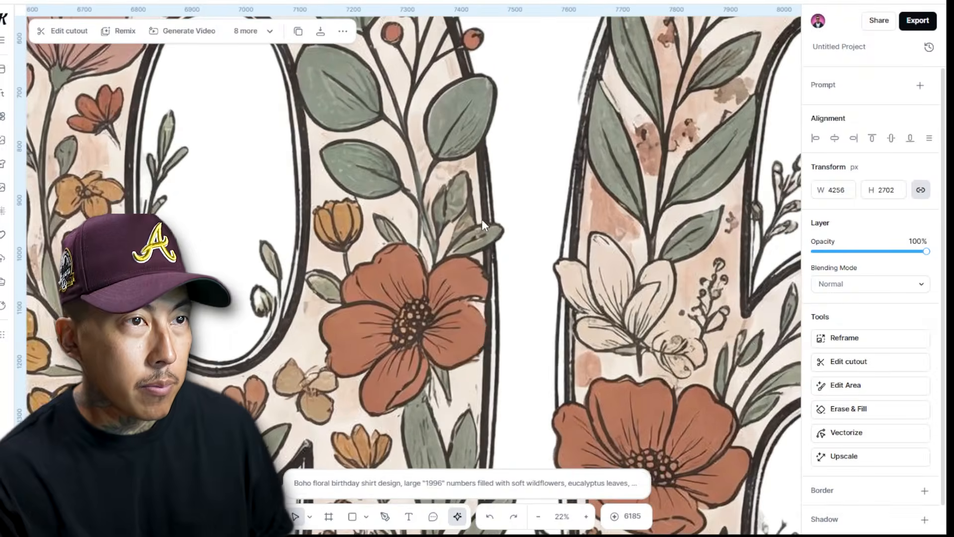
scroll(481, 218, up, 10)
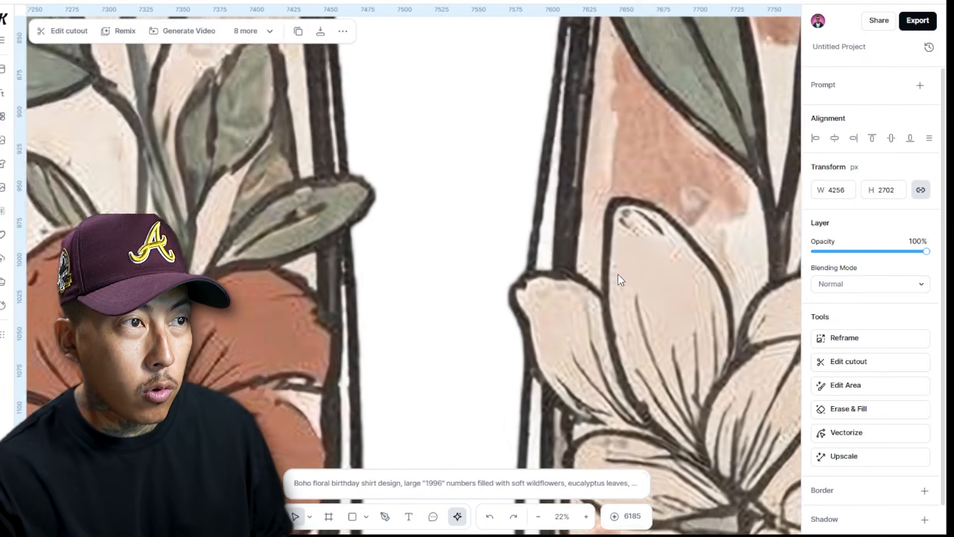
scroll(541, 261, down, 15)
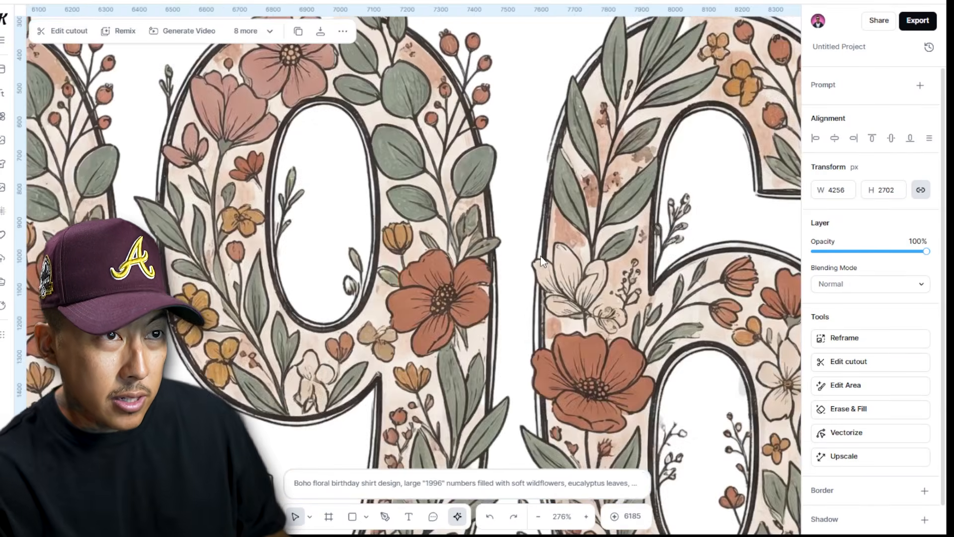
scroll(479, 248, up, 2)
scroll(497, 256, up, 5)
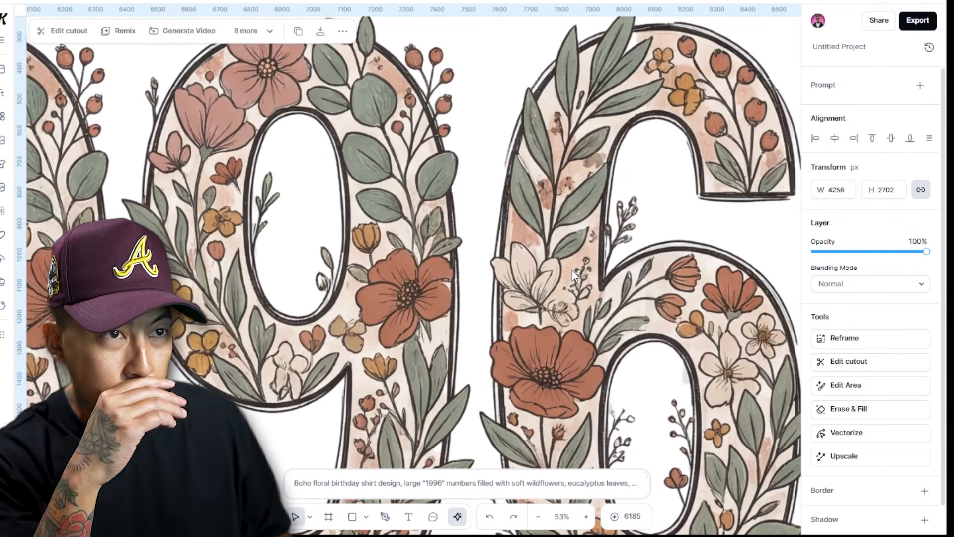
scroll(571, 270, down, 5)
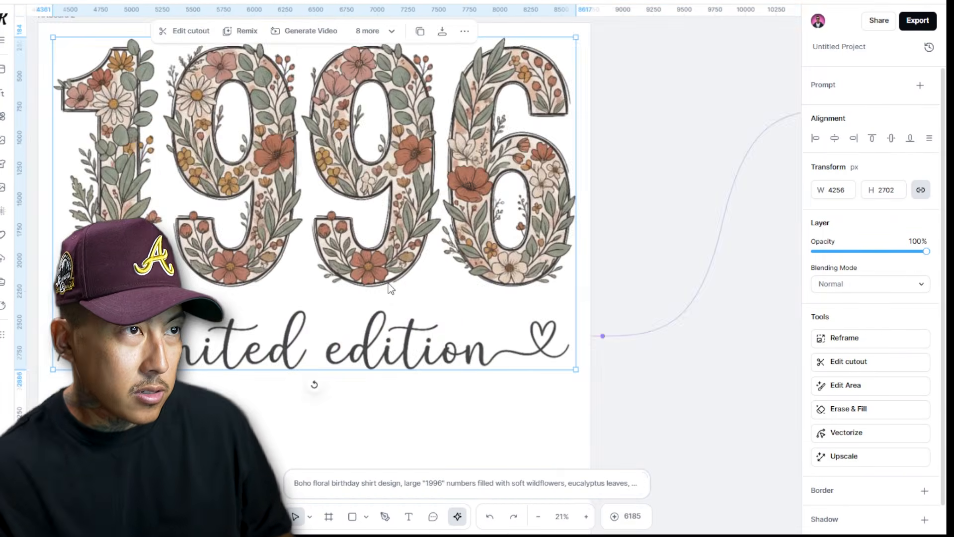
- Remove the white background color from Artboard 2 so only the floral 1996 design remains on transparency
scroll(571, 298, down, 3)
scroll(572, 324, up, 5)
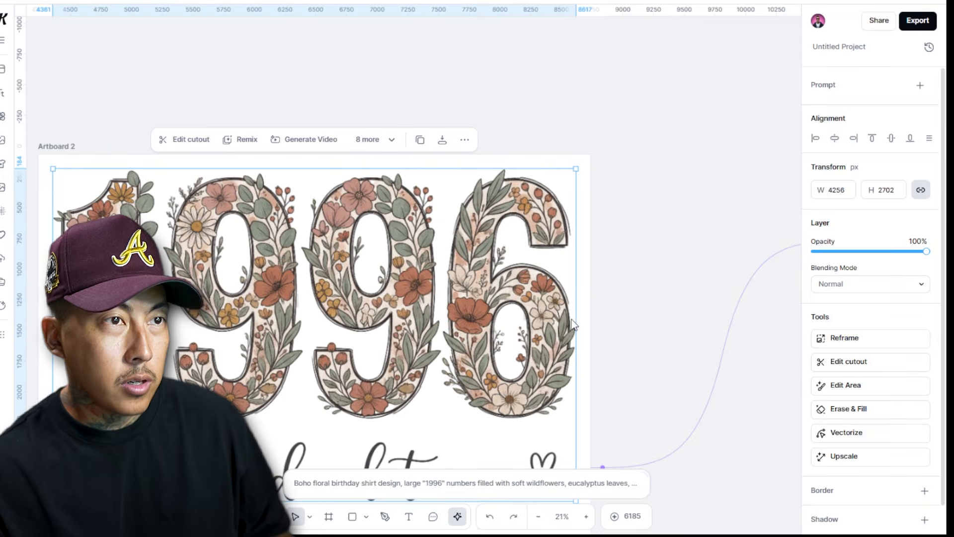
click(65, 147)
click(931, 238)
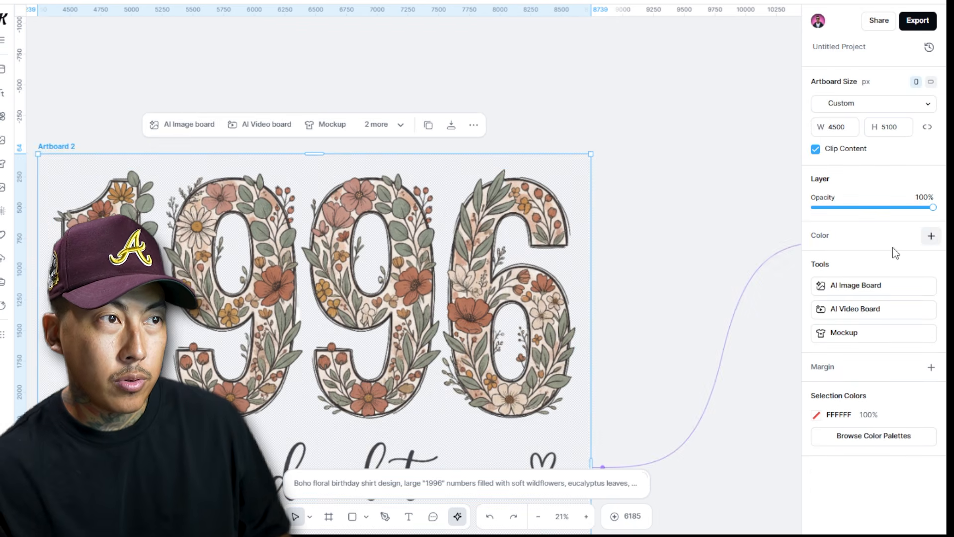
click(655, 222)
scroll(440, 215, up, 2)
scroll(440, 215, down, 2)
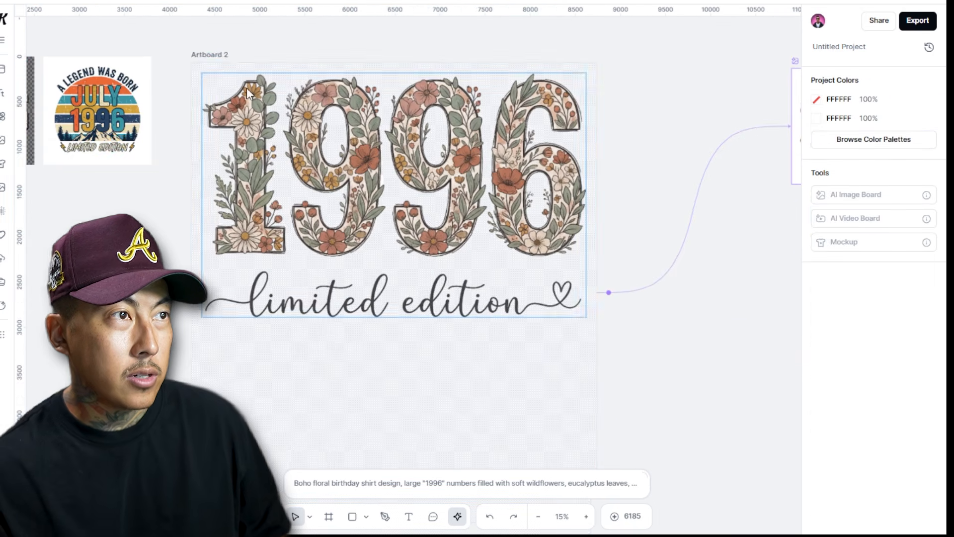
- Prepare Artboard 2 for export as a PNG at 300 dpi and check the available color modes
click(246, 88)
click(918, 20)
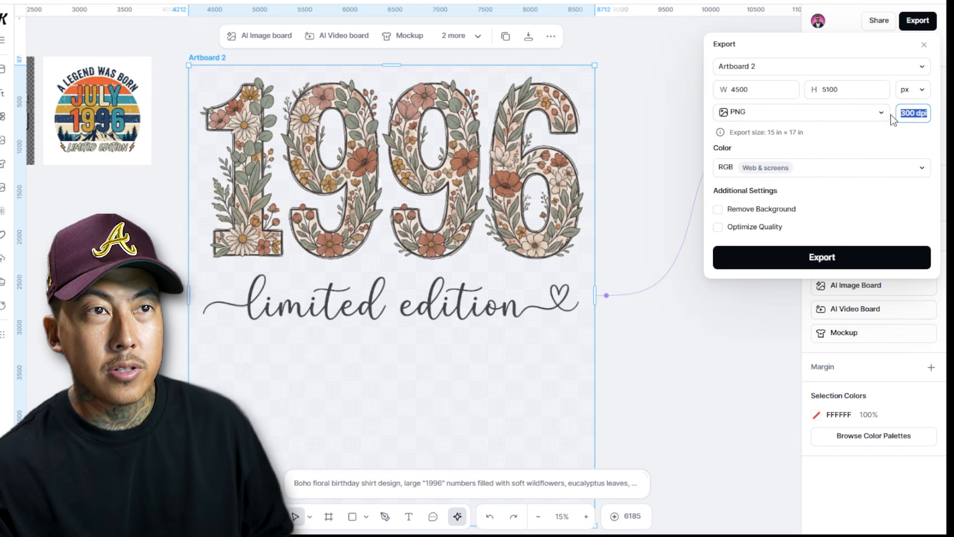
click(834, 114)
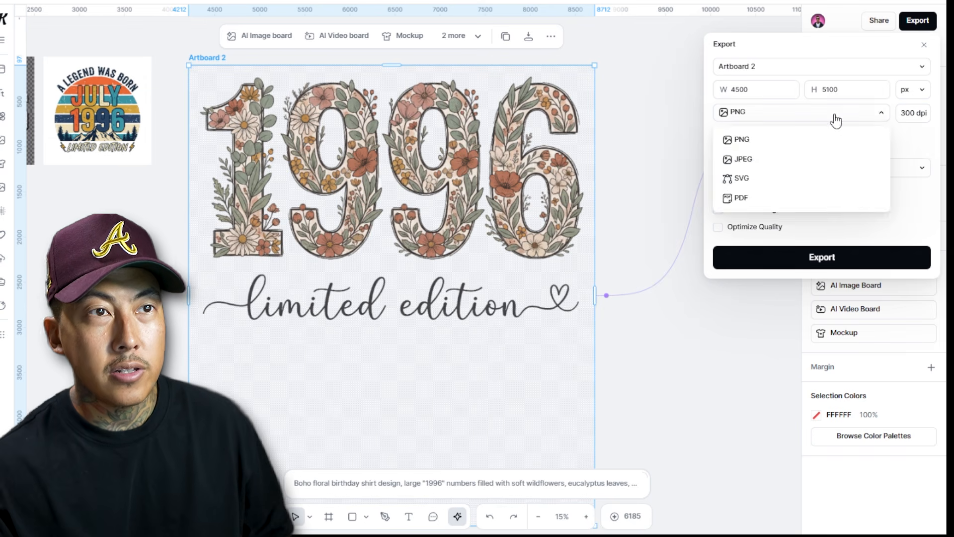
click(775, 139)
click(764, 174)
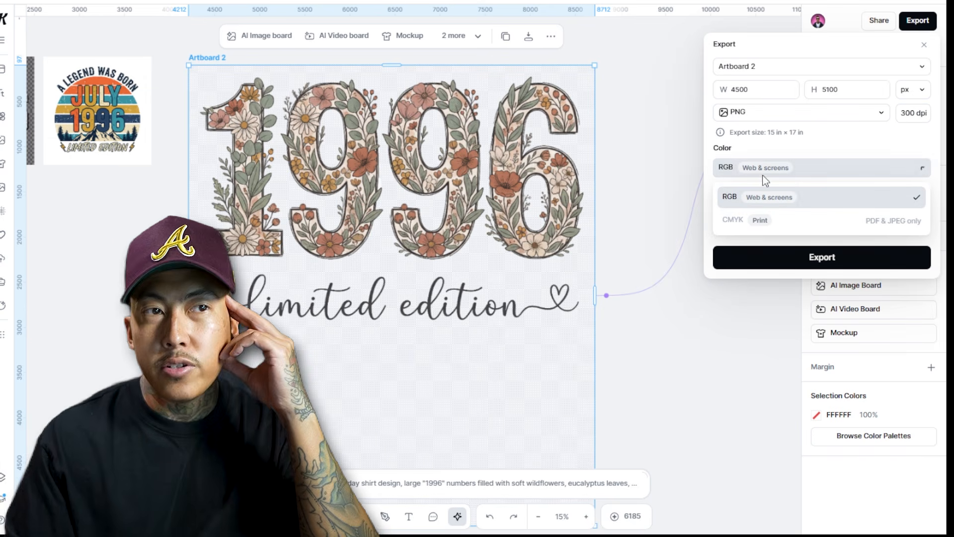
- Try PDF with the CMYK print color mode for the export and return the format to PNG
click(867, 112)
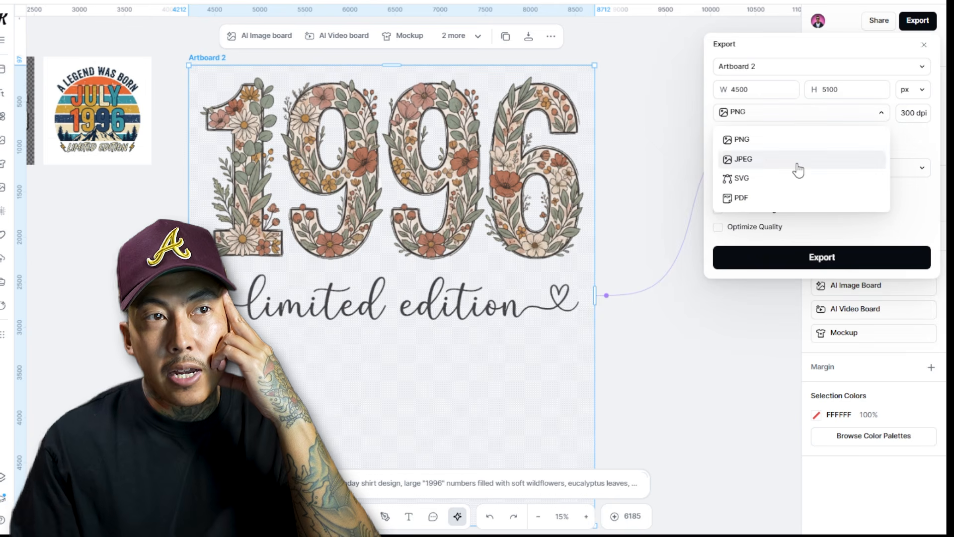
click(799, 169)
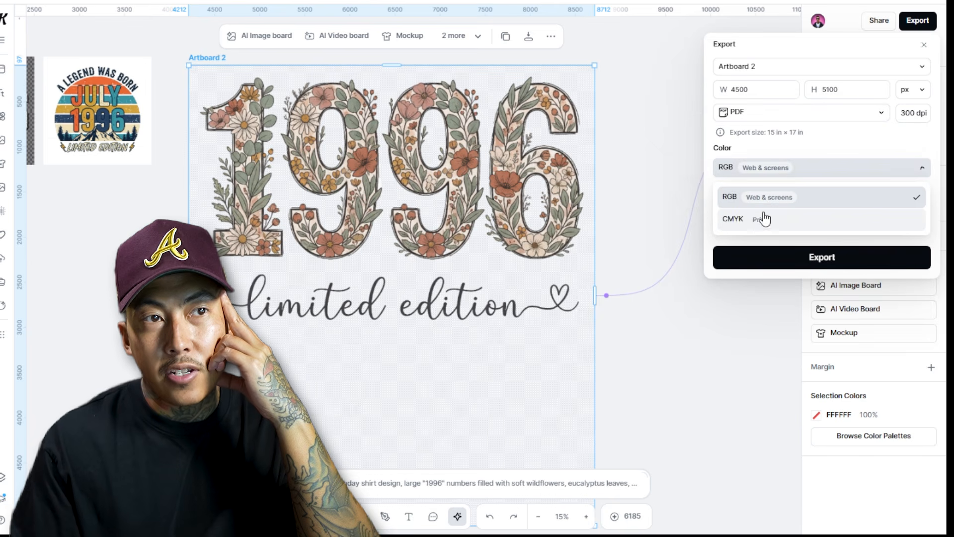
click(760, 225)
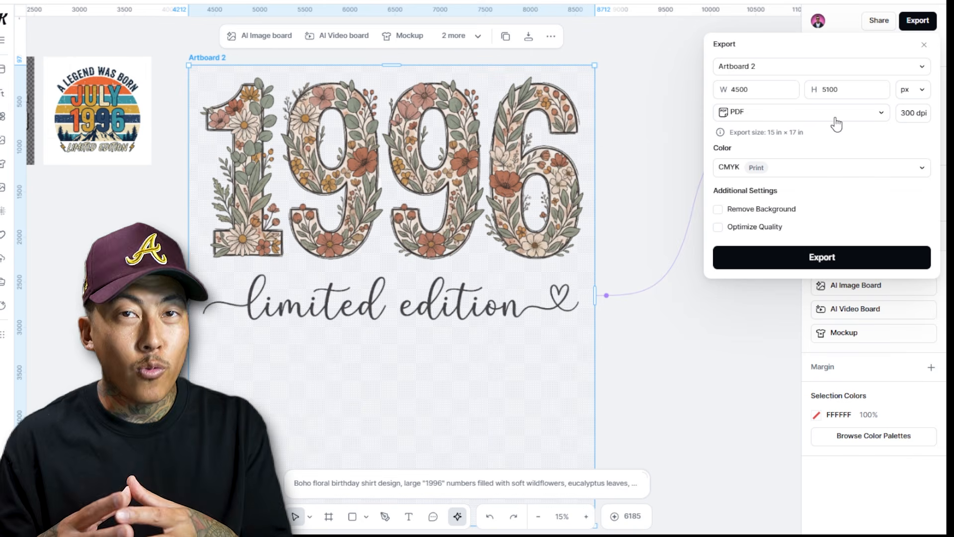
click(834, 122)
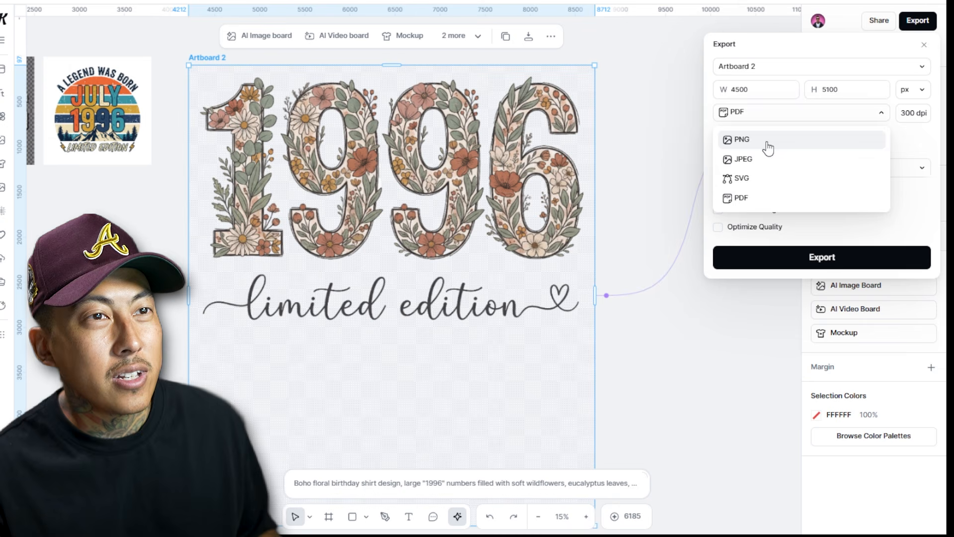
click(768, 144)
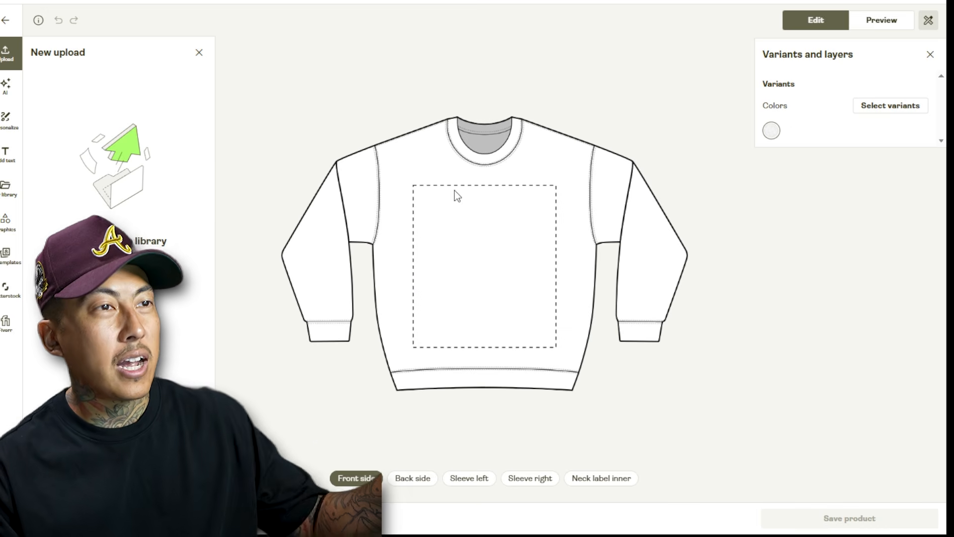
- Switch to Printify and add the Sand color variant to the Gildan 18000 sweatshirt
click(904, 107)
click(779, 339)
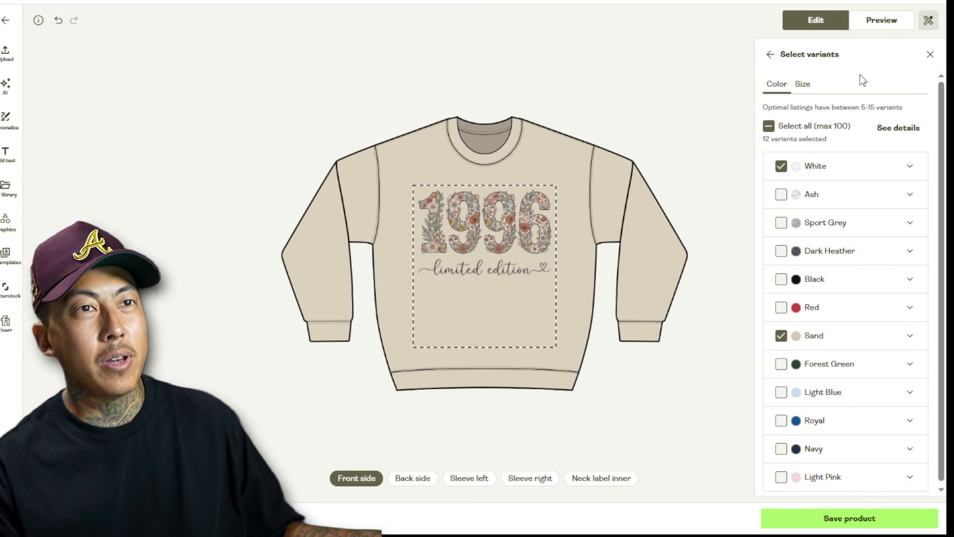
click(770, 56)
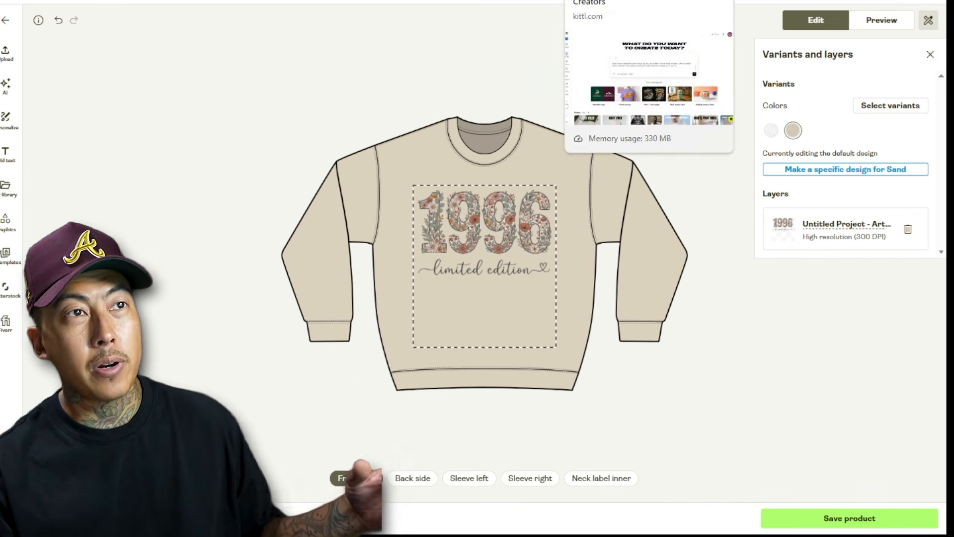
- Switch back to Kittl and place the blank sweatshirt photo on Artboard 1, enlarged to fill it
click(588, 1)
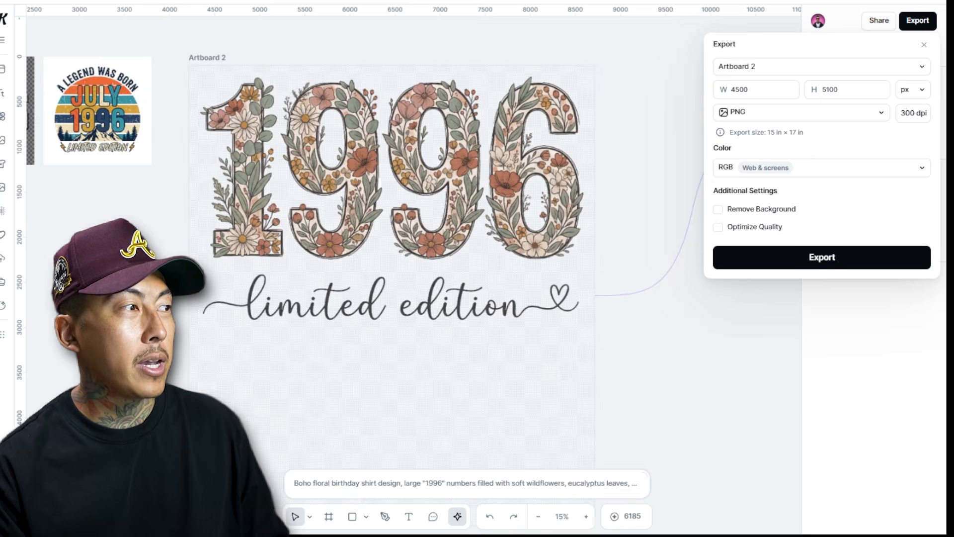
scroll(447, 224, down, 3)
click(324, 164)
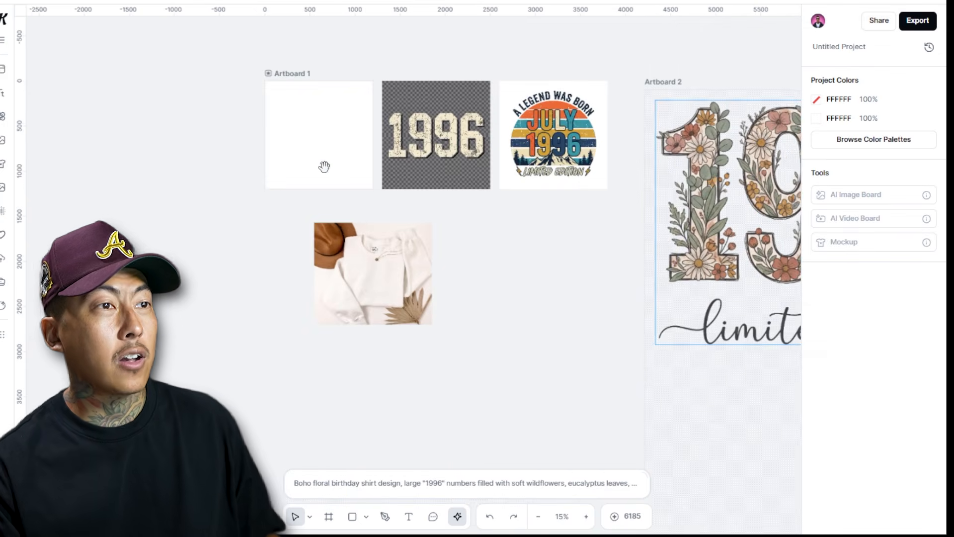
drag(387, 294, 338, 149)
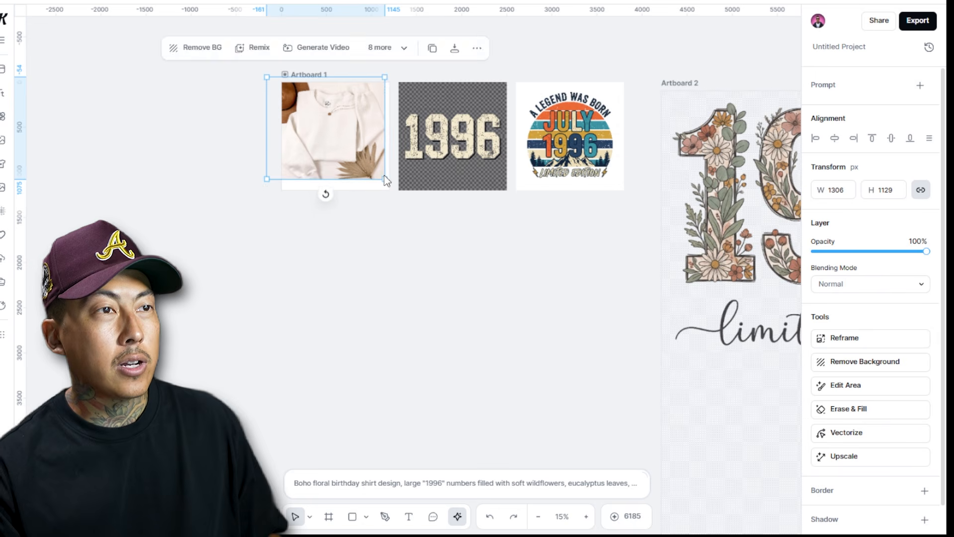
click(532, 285)
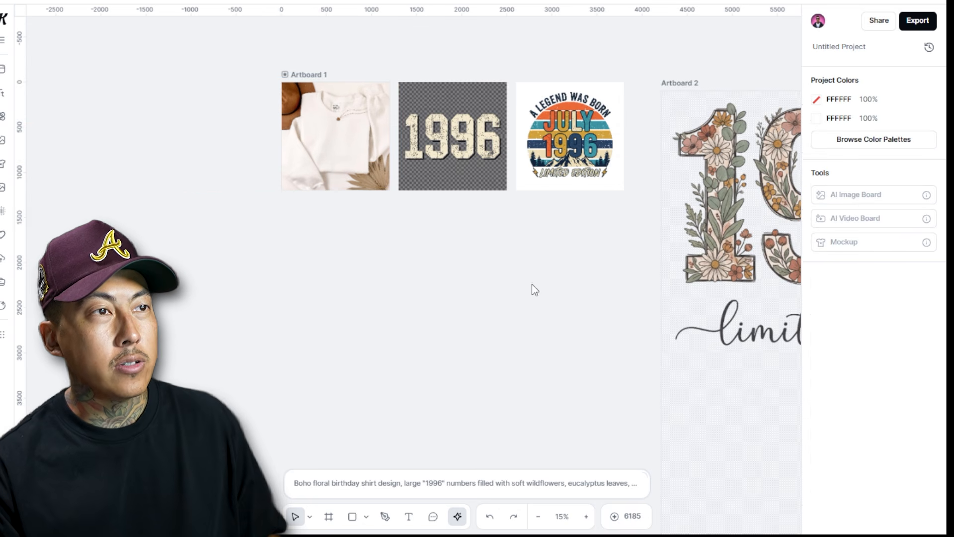
- Copy the floral 1996 design from Artboard 2 and paste a duplicate onto the canvas
scroll(685, 237, right, 3)
click(684, 237)
key(ctrl+c)
key(ctrl+v)
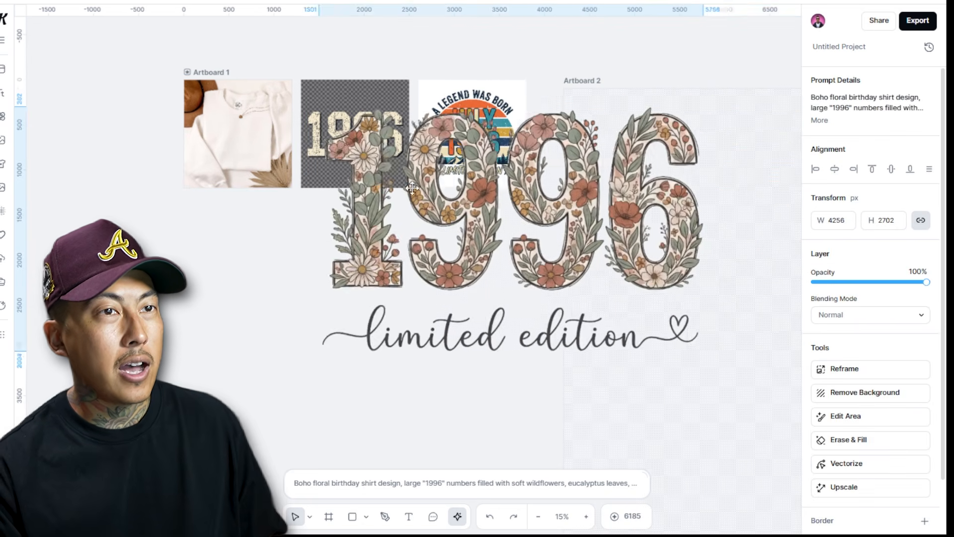
- Shrink the pasted floral 1996 design to about 702 by 446 px and place it on Artboard 1's sweatshirt
click(411, 372)
click(438, 393)
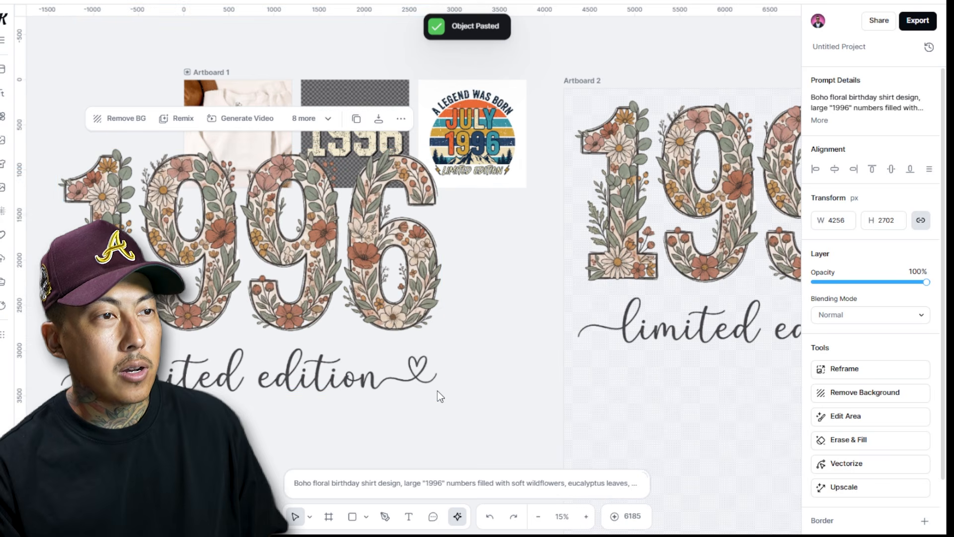
click(435, 389)
drag(437, 392, 250, 139)
scroll(250, 140, up, 5)
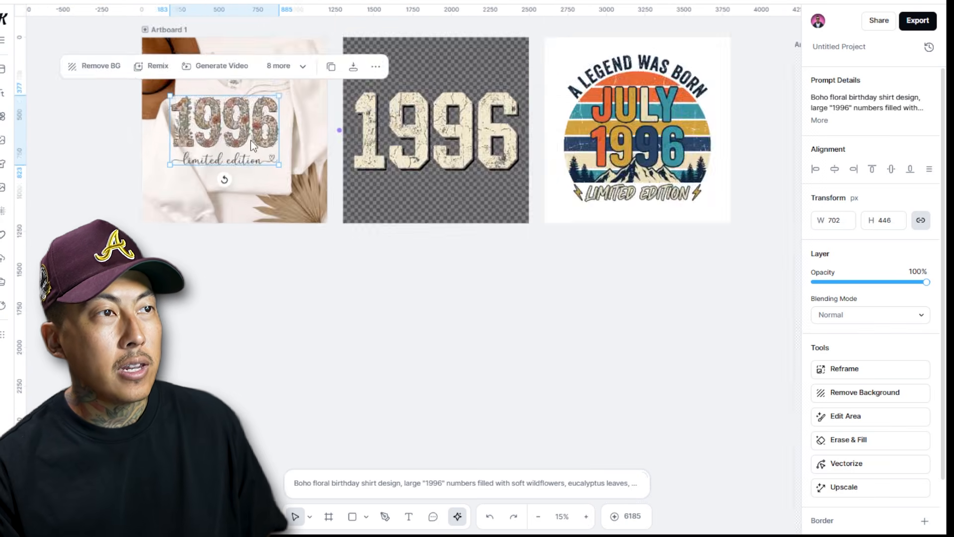
- Tilt the design to match the sweatshirt's angle, reduce it to about 579 by 368 px, center it on the chest, and inspect the mockup
mouse_move(198, 208)
mouse_down()
mouse_move(206, 217)
mouse_move(195, 209)
mouse_up()
drag(302, 196, 274, 167)
drag(203, 115, 240, 138)
scroll(240, 138, up, 6)
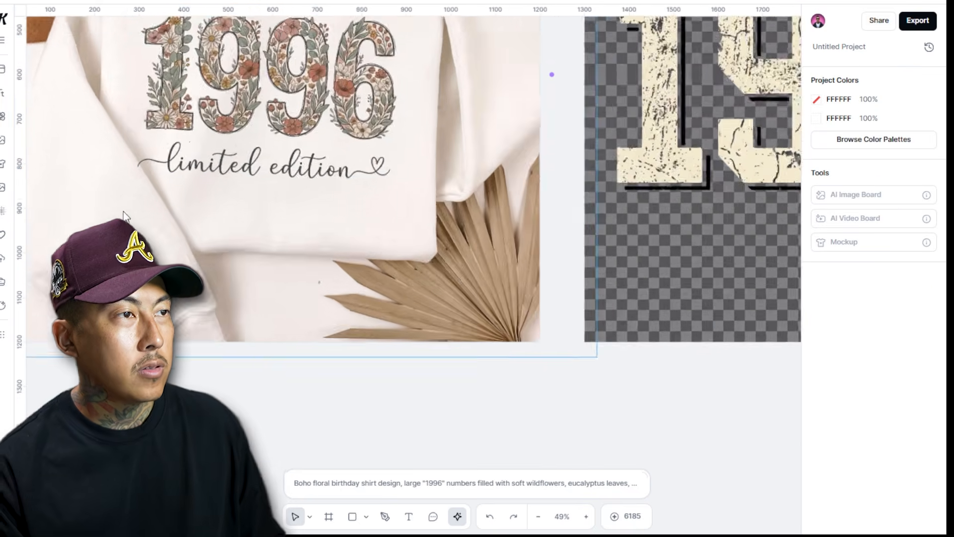
scroll(144, 102, up, 6)
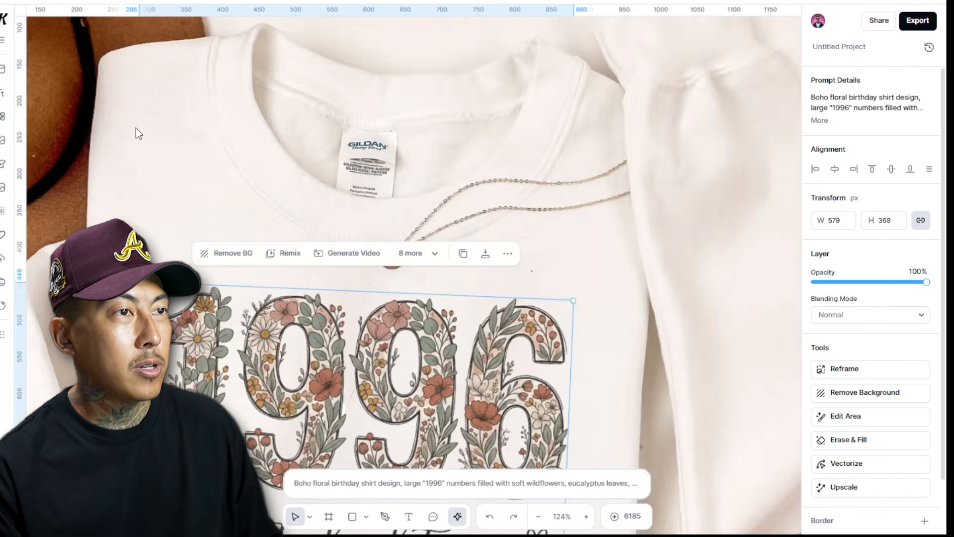
scroll(497, 199, down, 8)
key(Escape)
scroll(433, 313, up, 1)
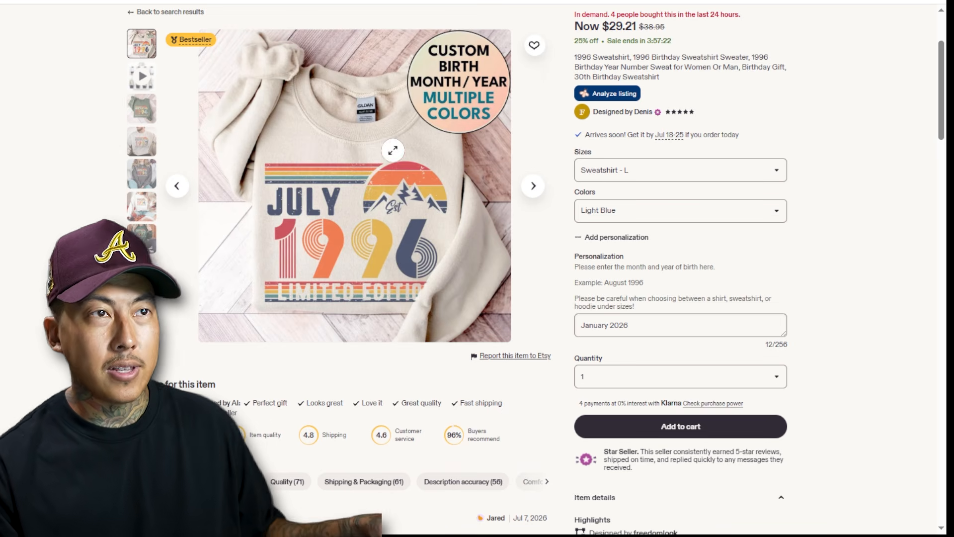
- Switch to the Etsy listing for the custom July 1996 sweatshirt and view another of its product photos
click(141, 206)
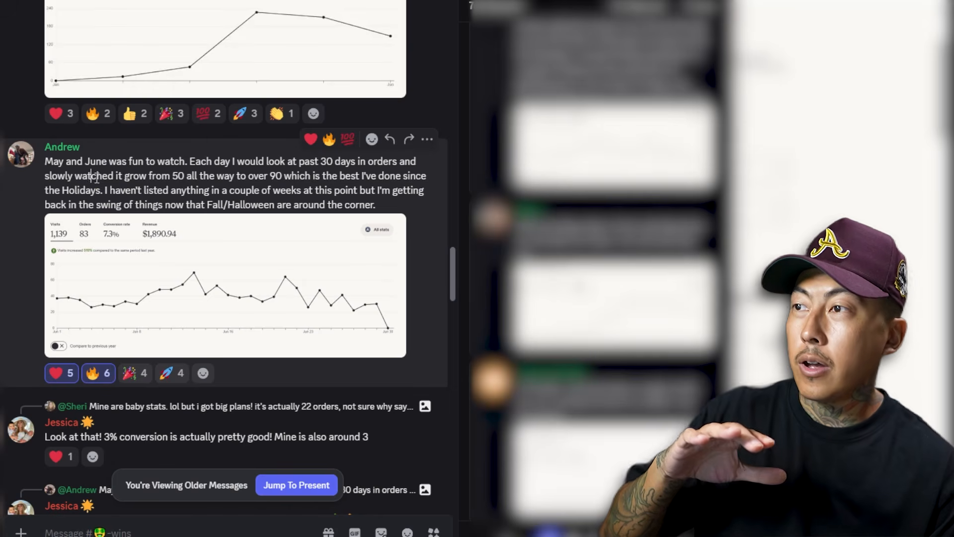
- Enlarge a member's June sales stats in the Discord wins channel and review earlier members' shop results
click(166, 290)
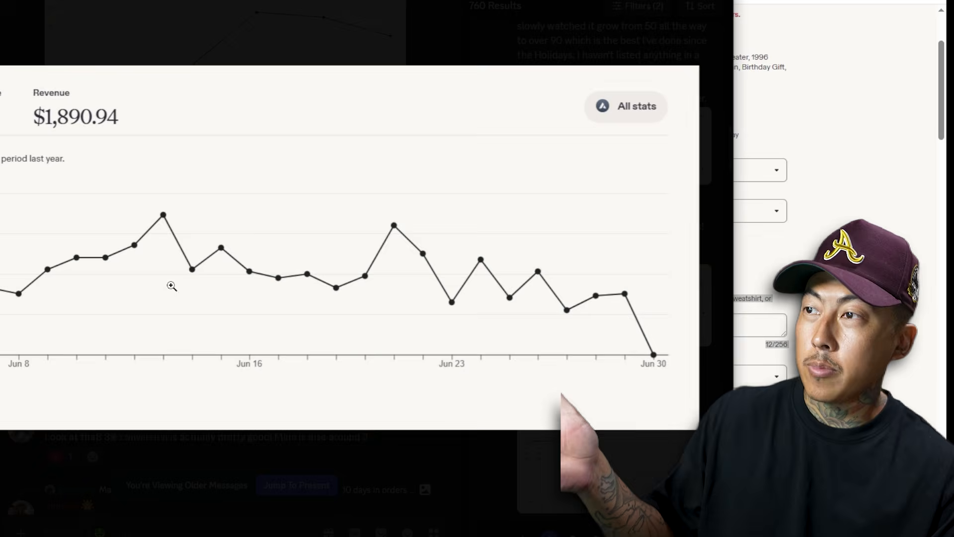
click(188, 21)
scroll(281, 226, up, 15)
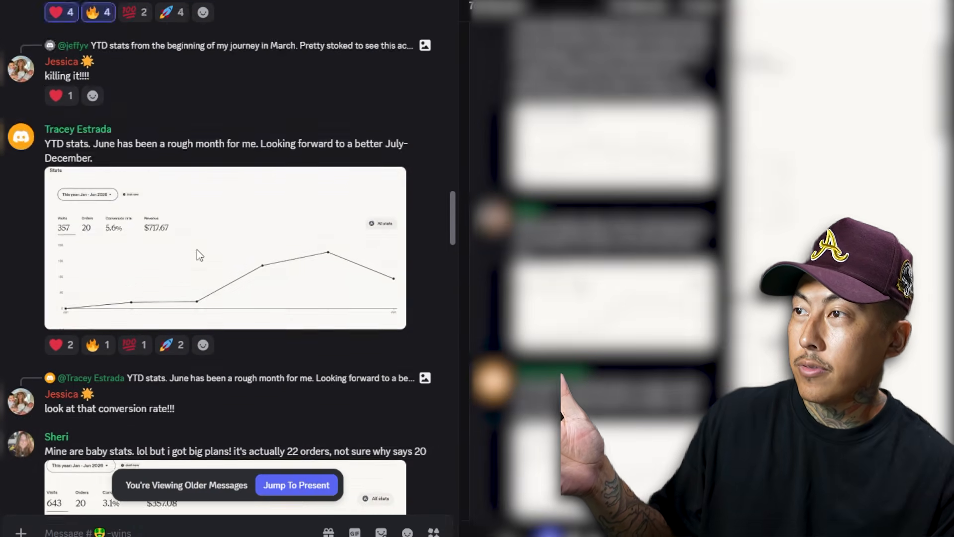